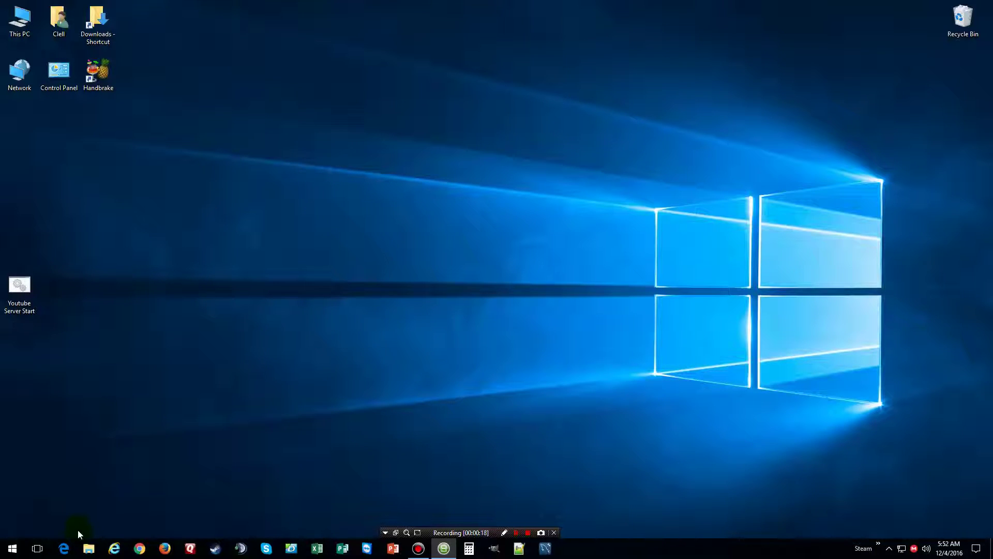
- Open the web browser, close the Google search page and go to the exilemod.com downloads page
{"action": "left_click", "coordinate": [72, 550]}
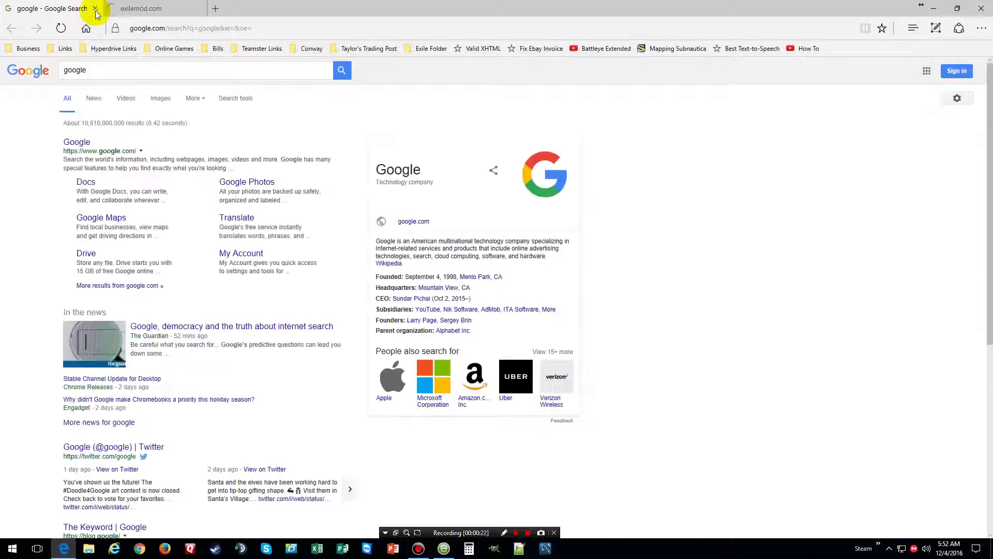
{"action": "left_click", "coordinate": [95, 9]}
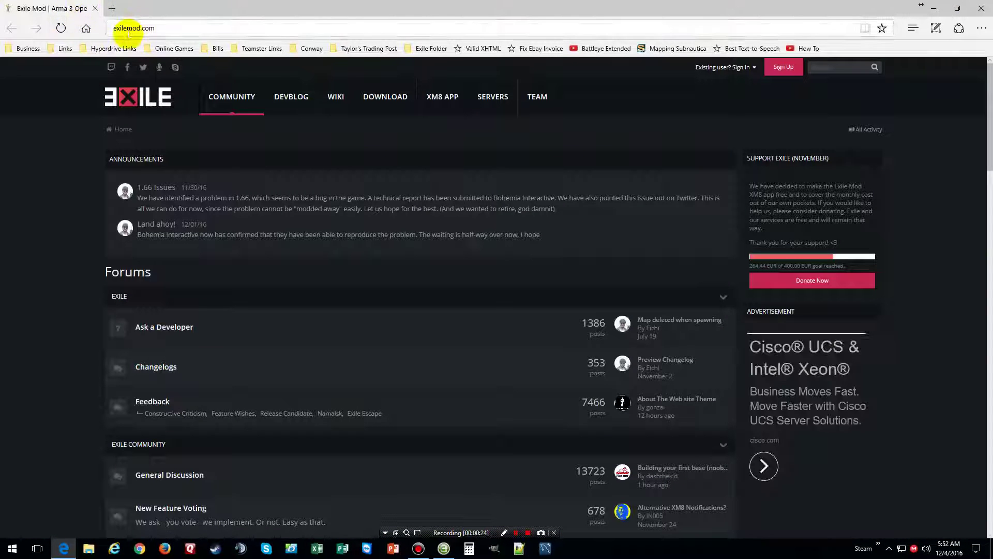
{"action": "left_click", "coordinate": [403, 106]}
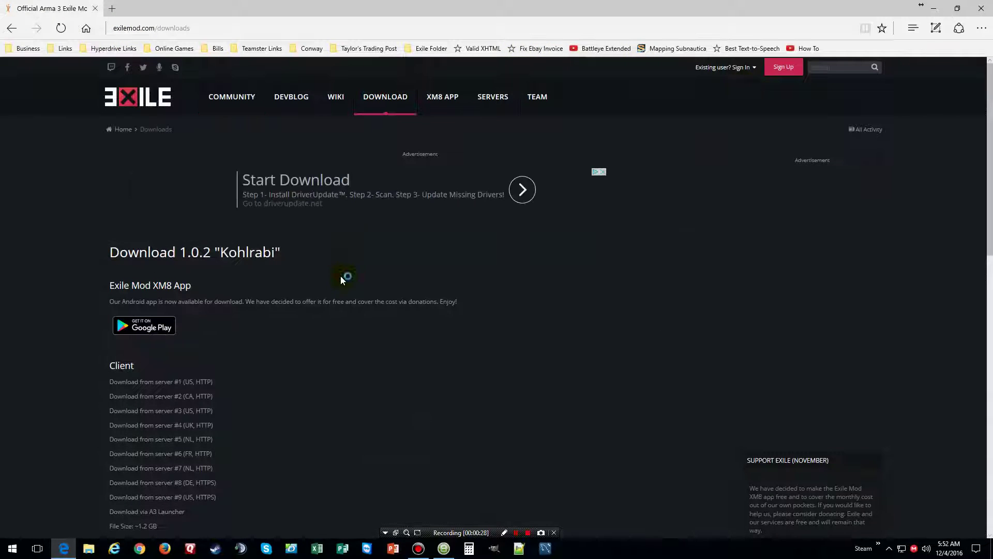
- Download the 3DEN Plugin zip from server #1, save it and open the folder containing it
{"action": "scroll", "coordinate": [340, 276], "scroll_direction": "down", "scroll_amount": 5}
{"action": "scroll", "coordinate": [341, 280], "scroll_direction": "down", "scroll_amount": 4}
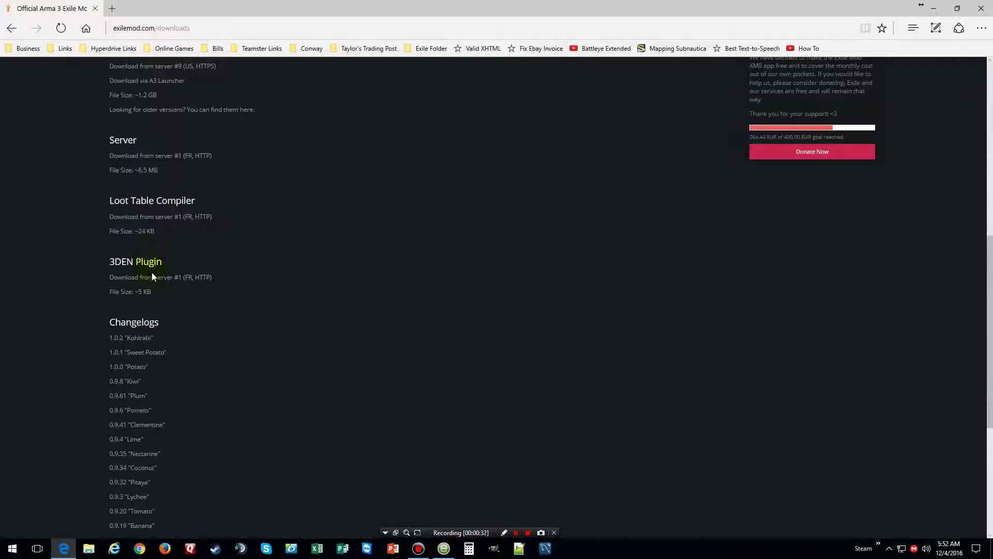
{"action": "left_click", "coordinate": [151, 275]}
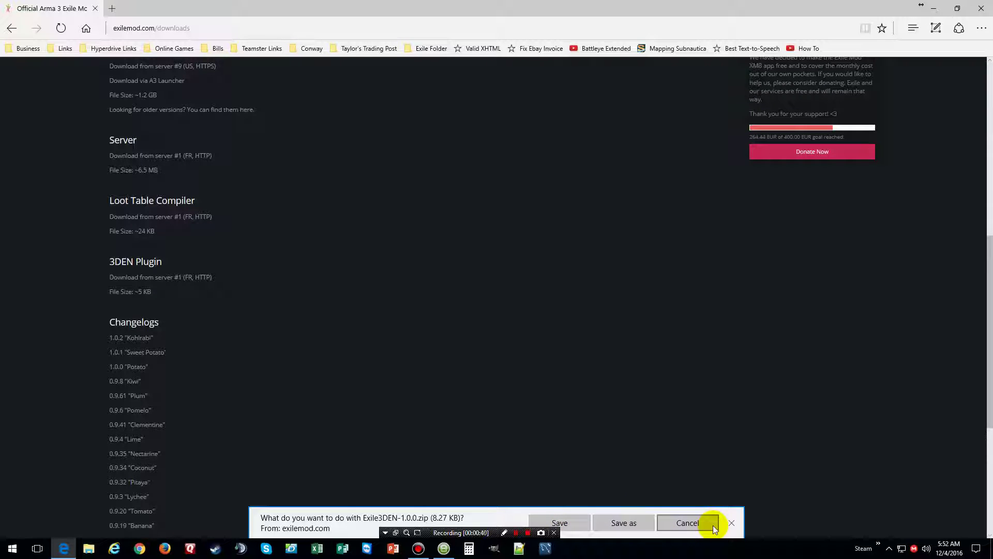
{"action": "left_click", "coordinate": [567, 526]}
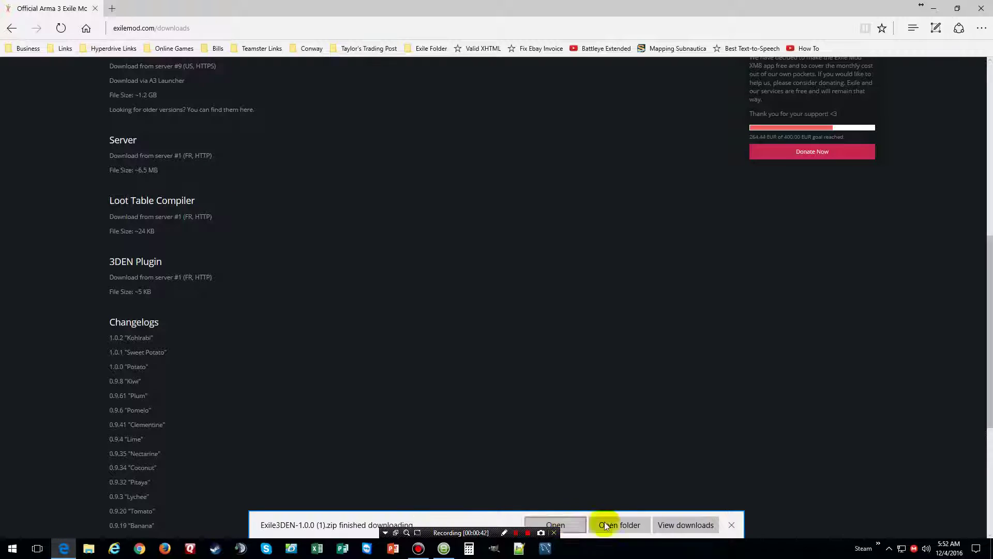
{"action": "left_click", "coordinate": [606, 524]}
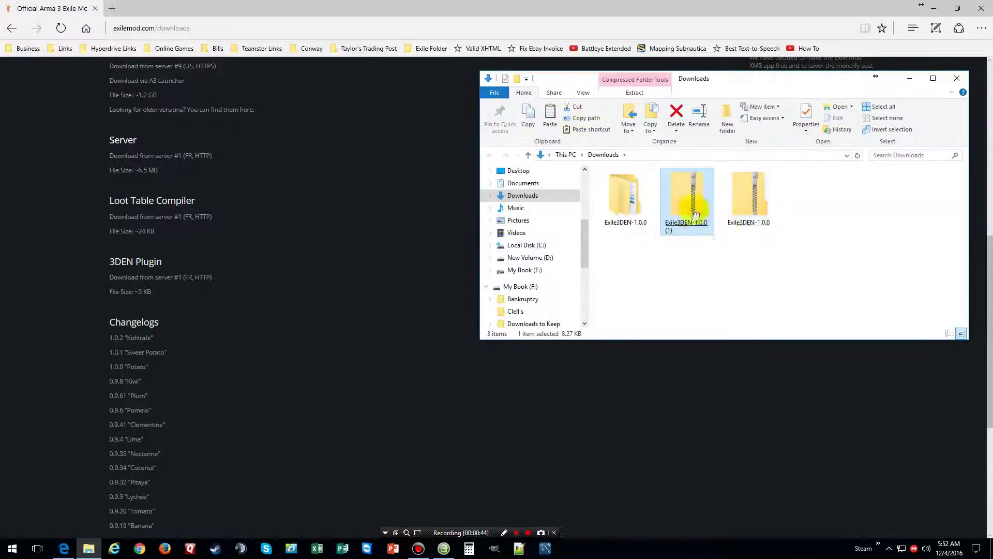
- Delete the duplicate Exile3DEN-1.0.0 (1) zip from the Downloads folder
{"action": "right_click", "coordinate": [685, 219]}
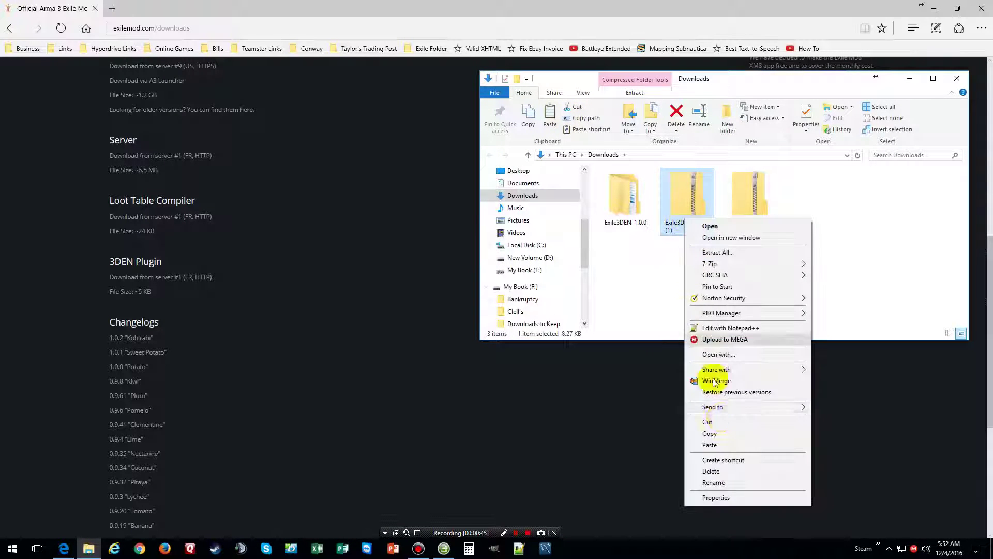
{"action": "left_click", "coordinate": [718, 436]}
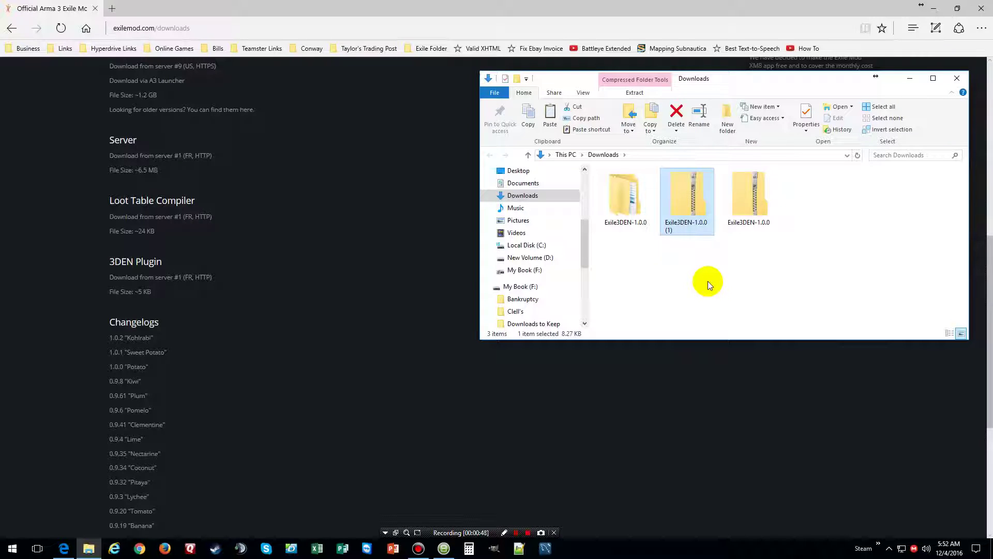
{"action": "right_click", "coordinate": [692, 222]}
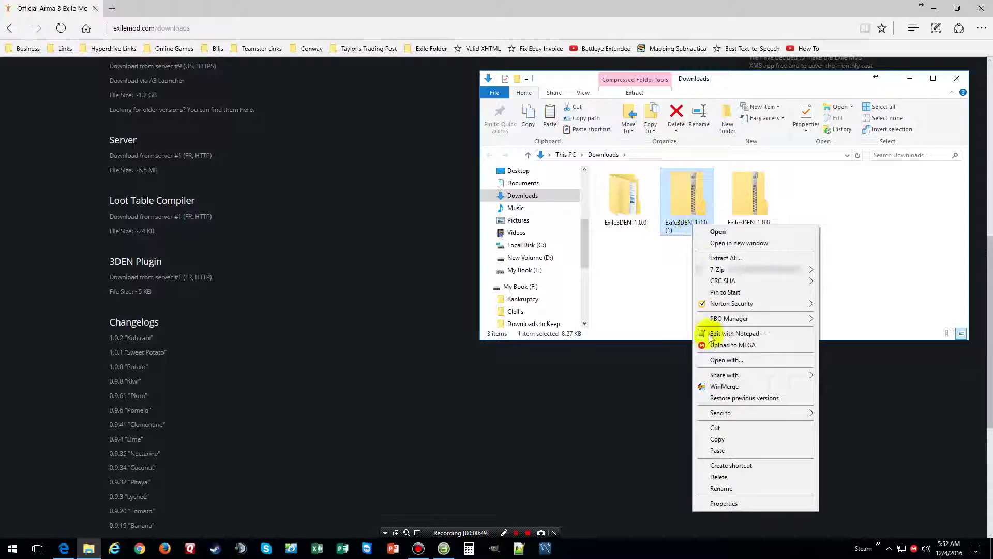
{"action": "left_click", "coordinate": [719, 477]}
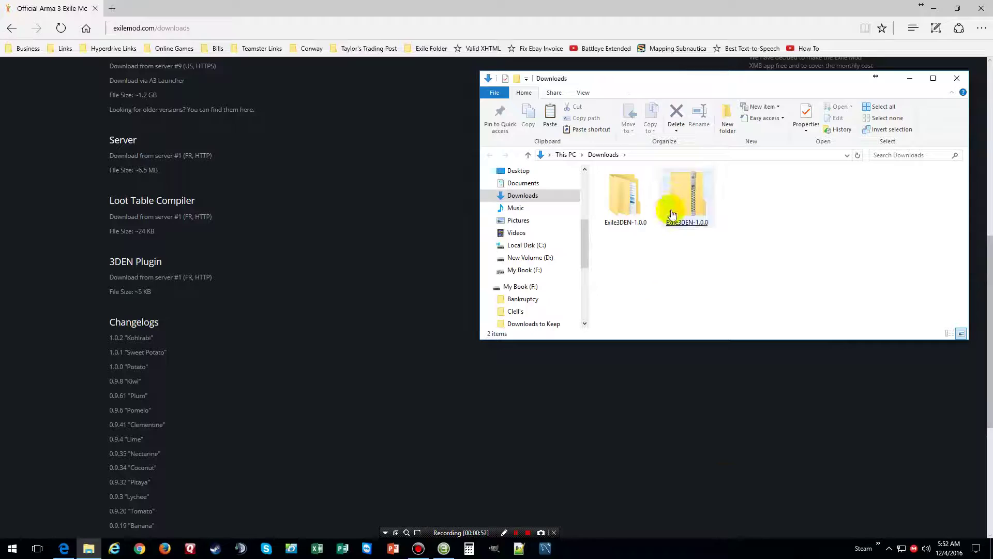
- Select the extracted Exile3DEN-1.0.0 folder, close the browser and move the Downloads window aside
{"action": "left_click", "coordinate": [641, 209]}
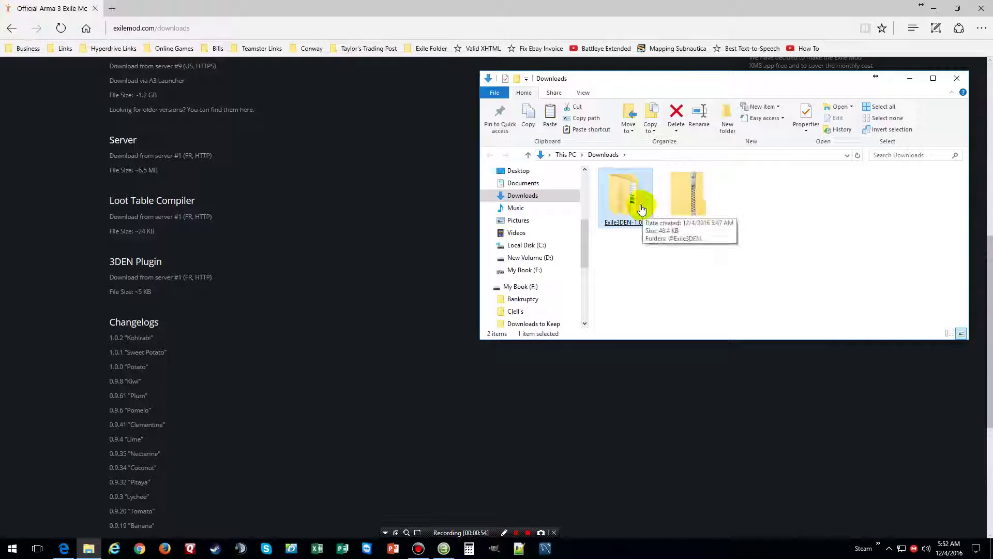
{"action": "left_click", "coordinate": [982, 8]}
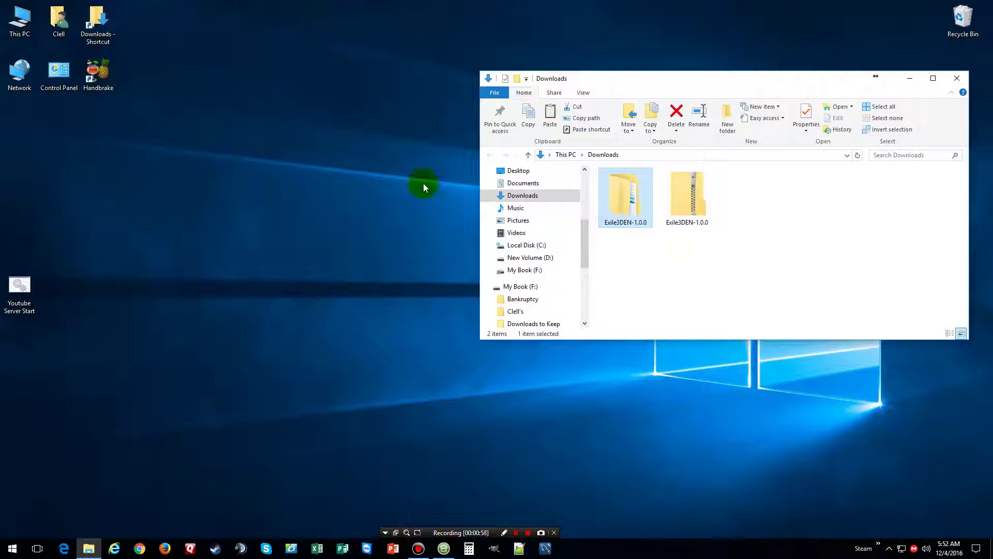
{"action": "left_click_drag", "start_coordinate": [639, 88], "coordinate": [188, 136]}
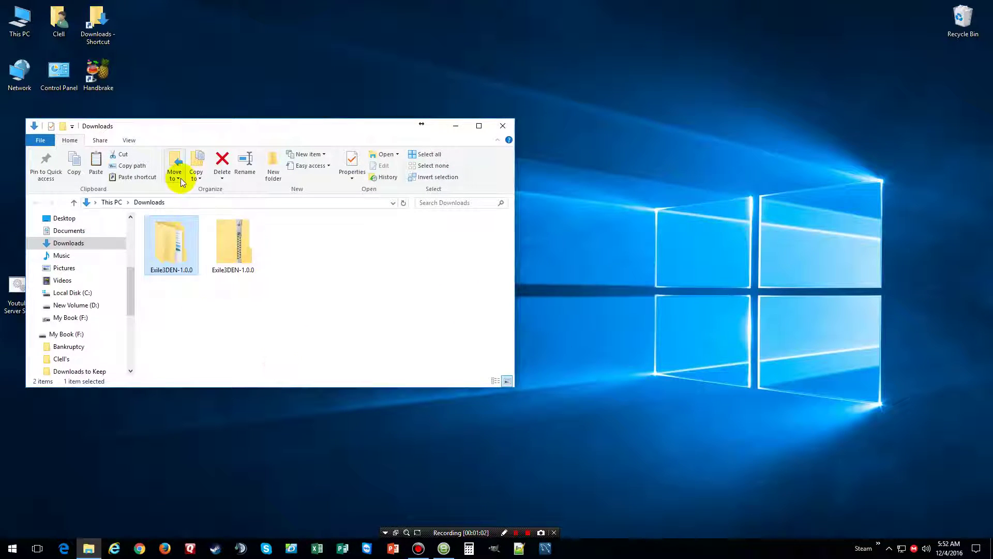
- Start the ArmA 3 launcher and open the Advanced Sling Loading mod's location in File Explorer, accepting the Workshop cache warning
{"action": "left_click", "coordinate": [878, 542]}
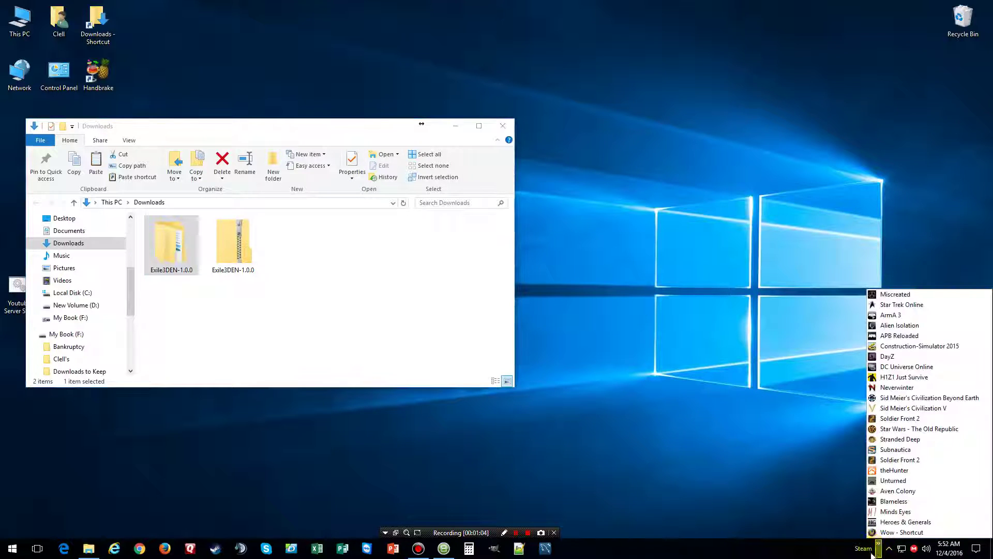
{"action": "left_click", "coordinate": [890, 314]}
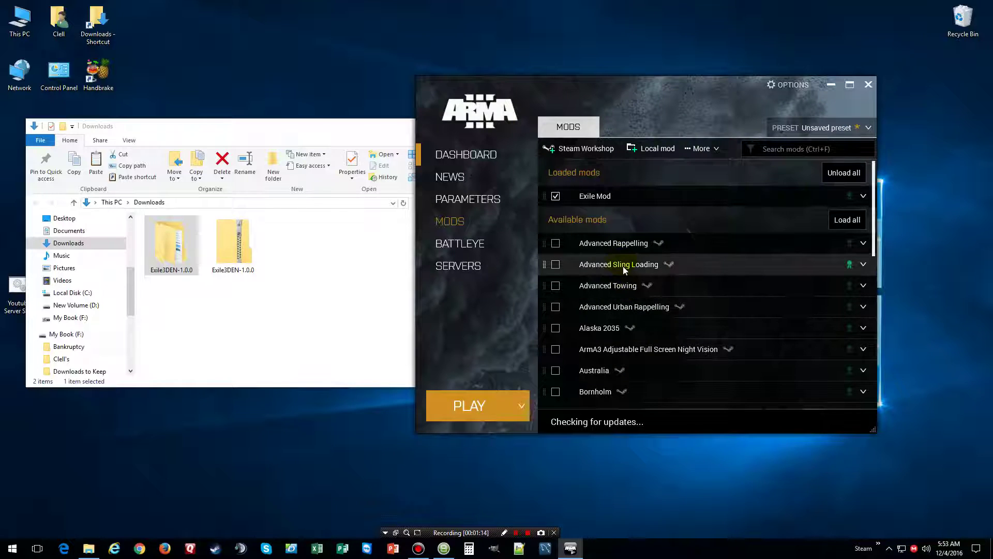
{"action": "right_click", "coordinate": [623, 266]}
{"action": "left_click", "coordinate": [647, 299]}
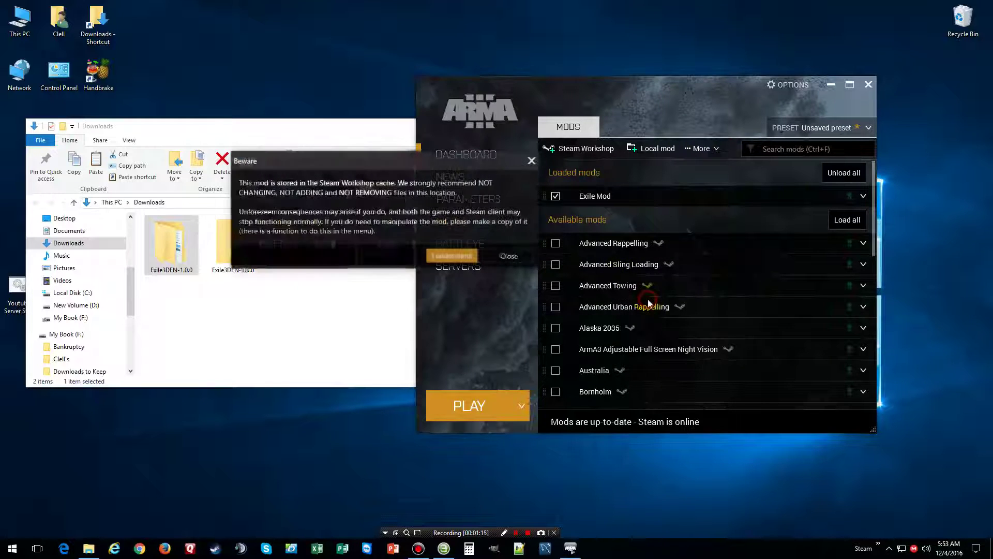
{"action": "left_click", "coordinate": [439, 258]}
{"action": "left_click", "coordinate": [437, 256]}
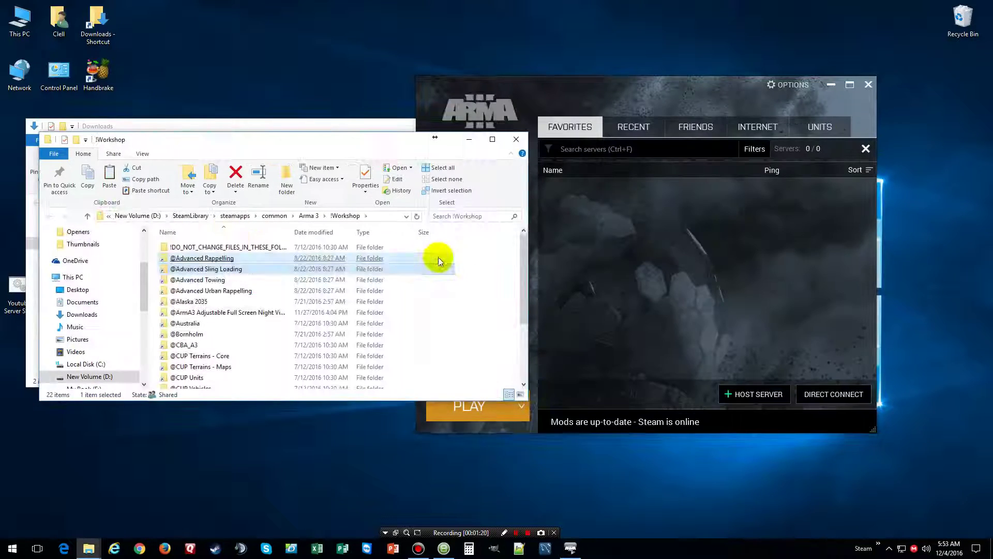
- Place the !Workshop window beside the Downloads window and go up to the parent Arma 3 folder
{"action": "left_click_drag", "start_coordinate": [404, 138], "coordinate": [768, 116]}
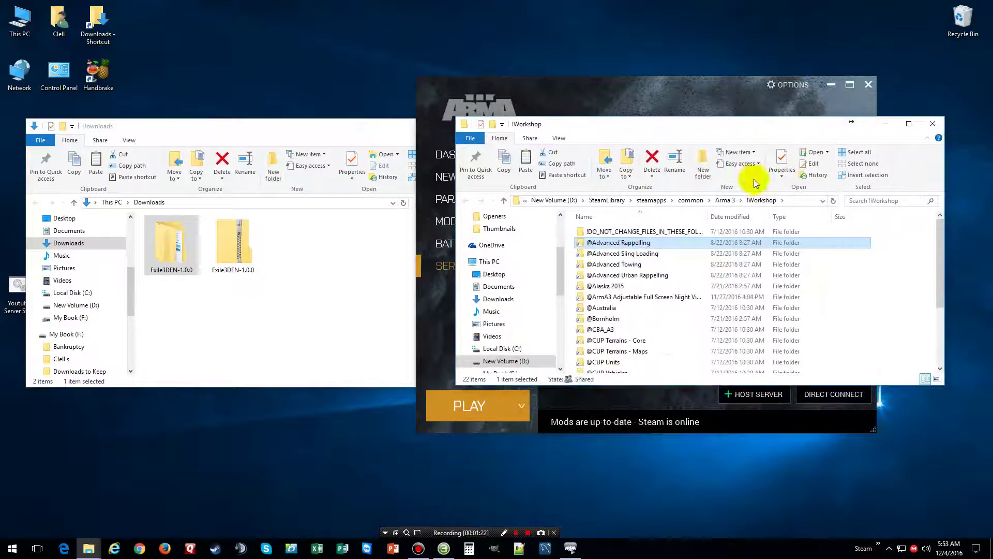
{"action": "left_click", "coordinate": [727, 200]}
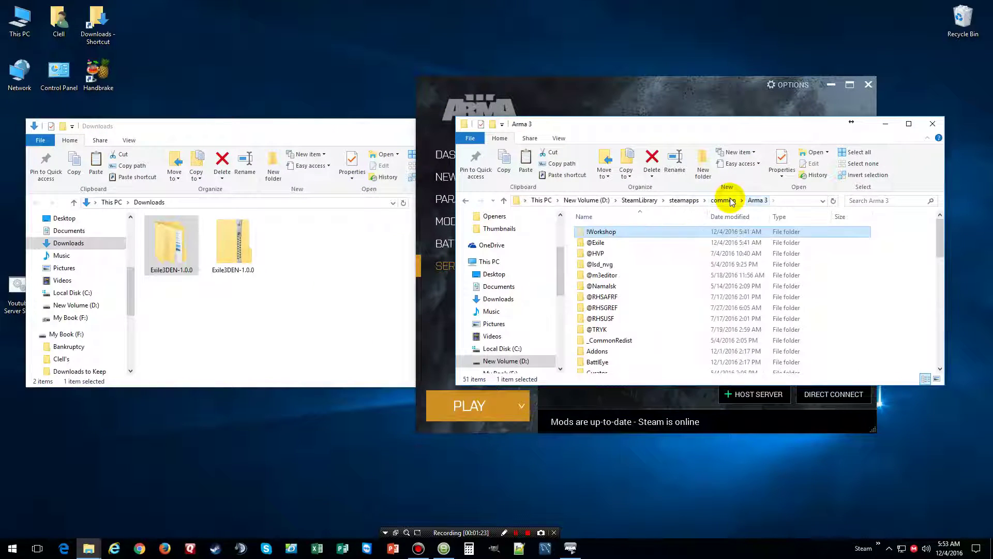
{"action": "left_click", "coordinate": [634, 242]}
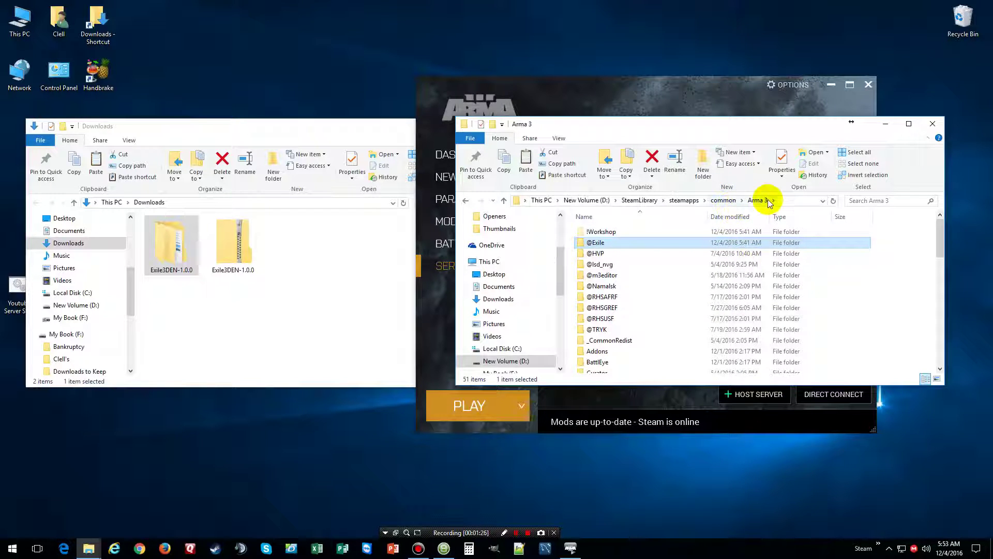
{"action": "left_click", "coordinate": [830, 299]}
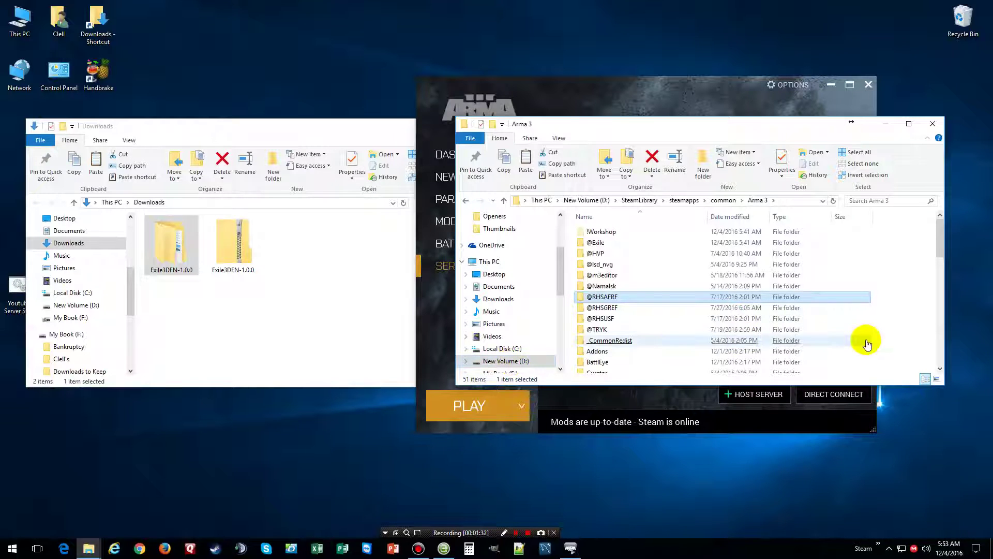
{"action": "double_click", "coordinate": [174, 246]}
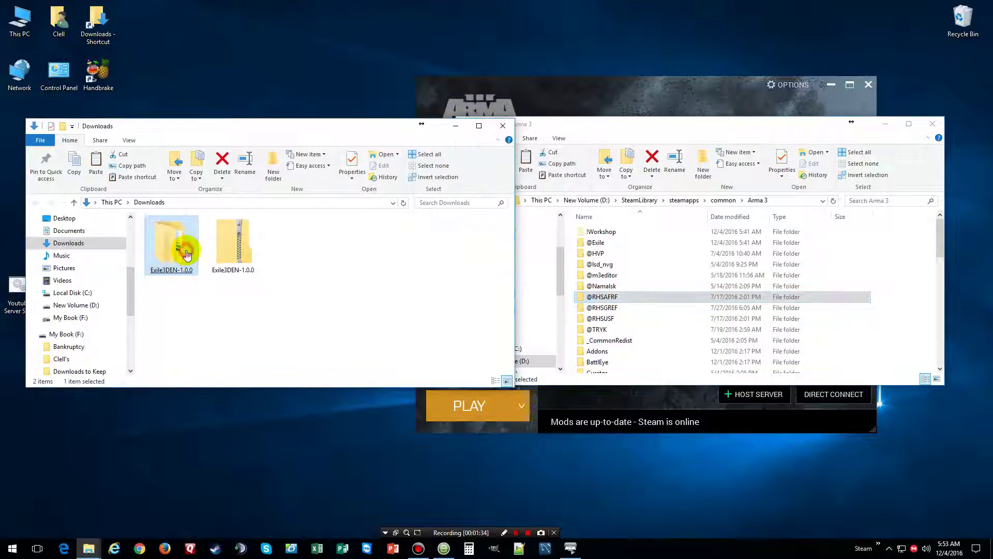
{"action": "left_click", "coordinate": [172, 241]}
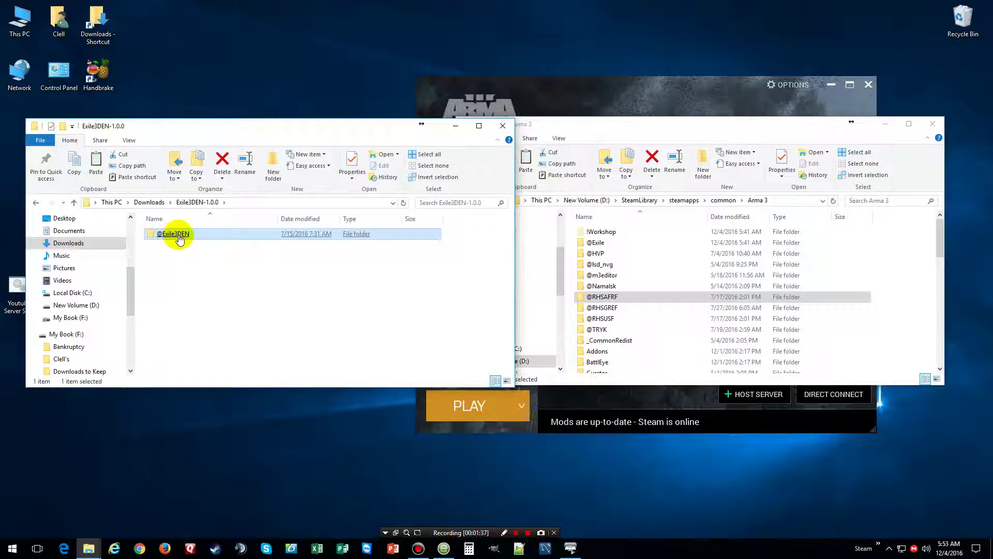
{"action": "left_click_drag", "start_coordinate": [178, 239], "coordinate": [909, 309]}
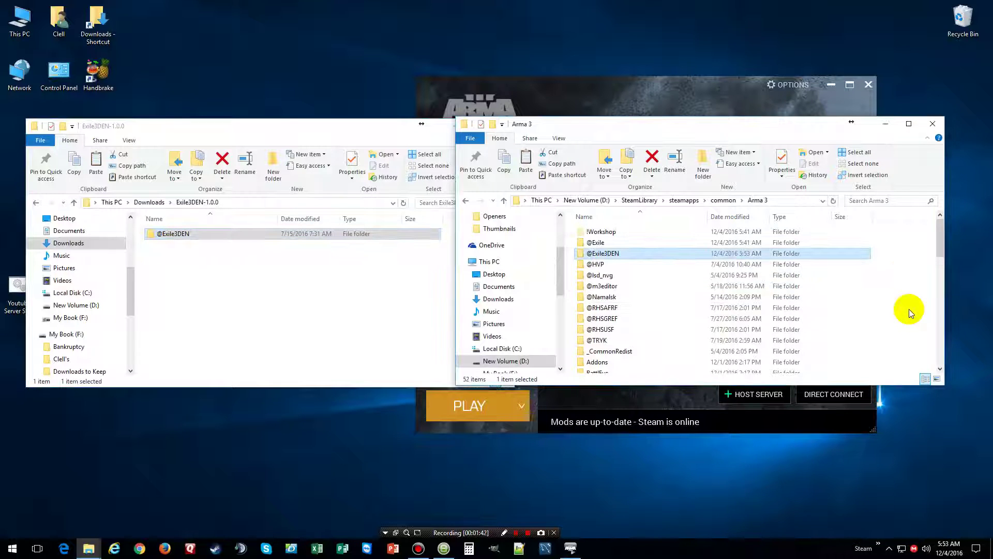
- Close the Exile3DEN-1.0.0 and Arma 3 File Explorer windows
{"action": "left_click", "coordinate": [408, 129]}
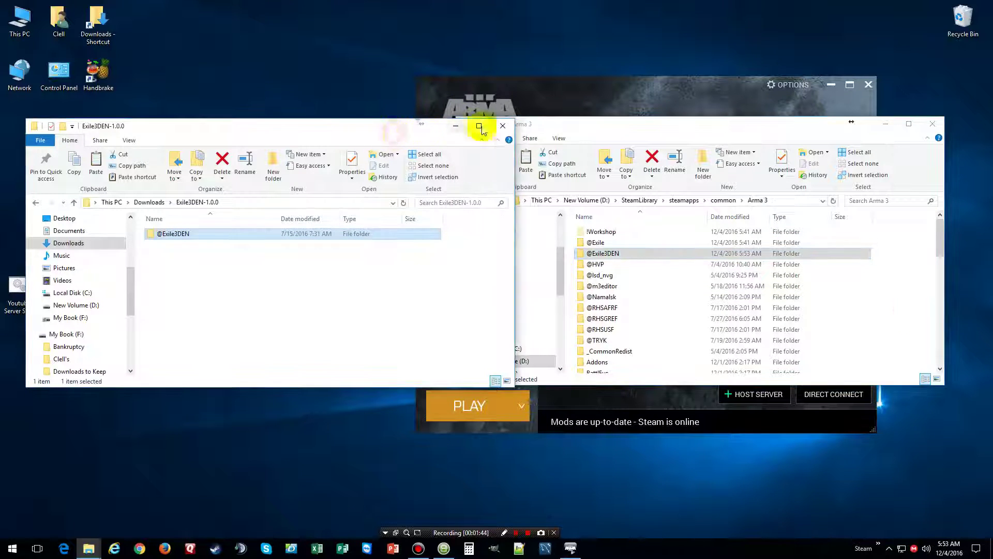
{"action": "left_click", "coordinate": [507, 129]}
{"action": "left_click", "coordinate": [942, 127]}
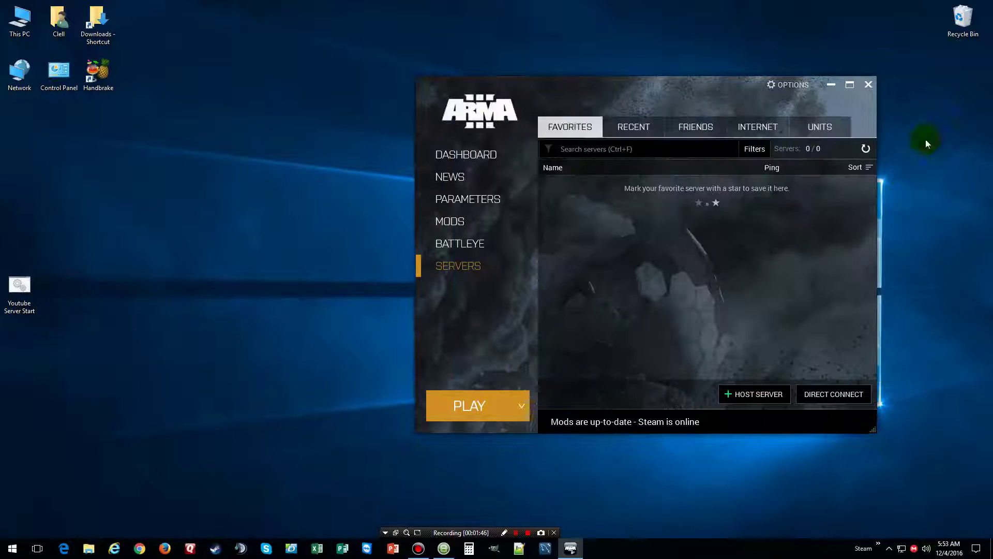
- Start adding a local mod in the Arma 3 launcher and browse to the Arma 3 folder
{"action": "left_click", "coordinate": [449, 226]}
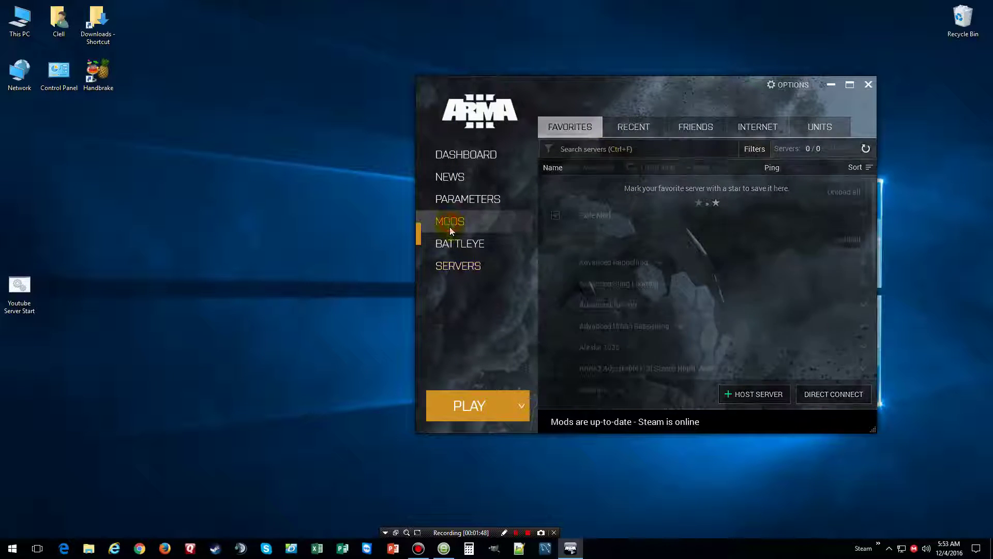
{"action": "left_click", "coordinate": [661, 148]}
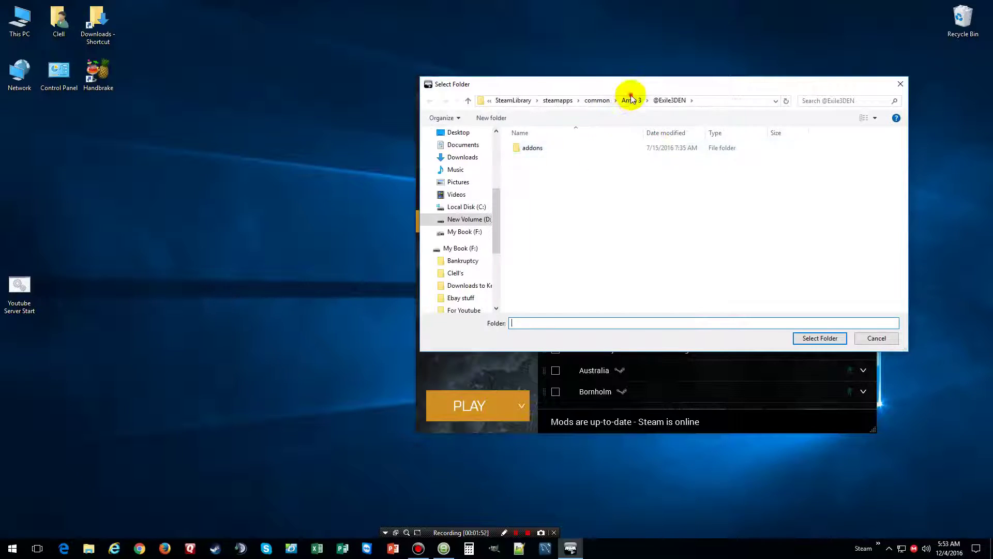
{"action": "left_click", "coordinate": [632, 100]}
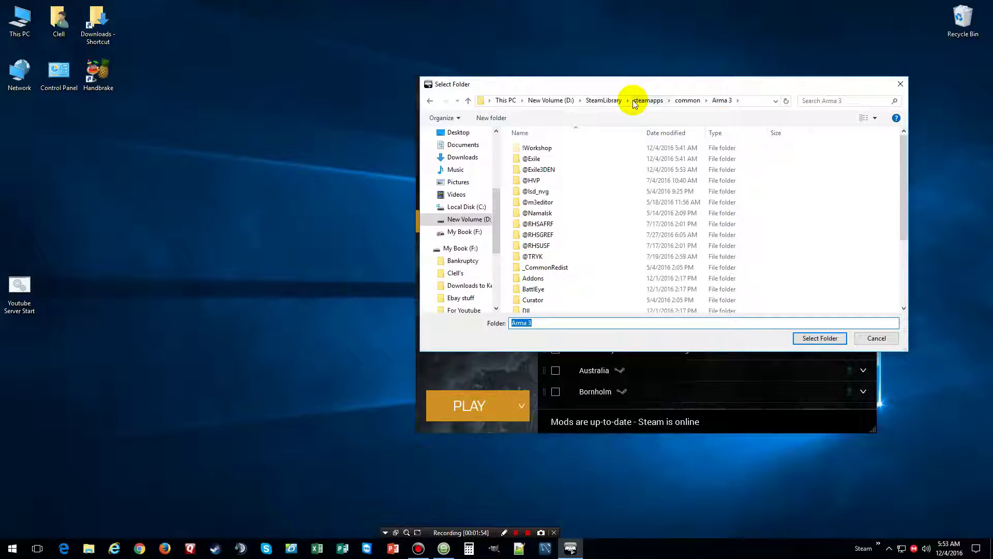
{"action": "left_click", "coordinate": [455, 219]}
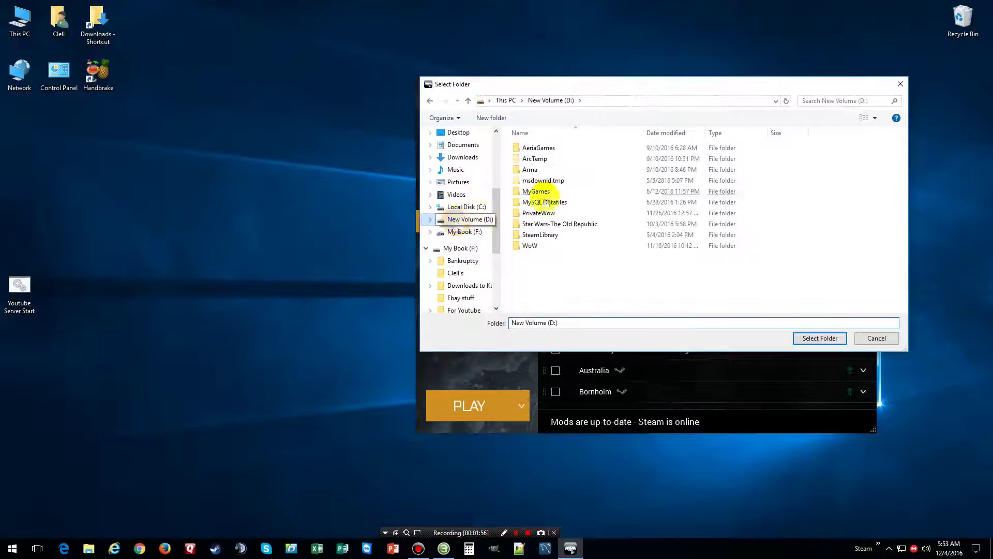
{"action": "left_click", "coordinate": [533, 170]}
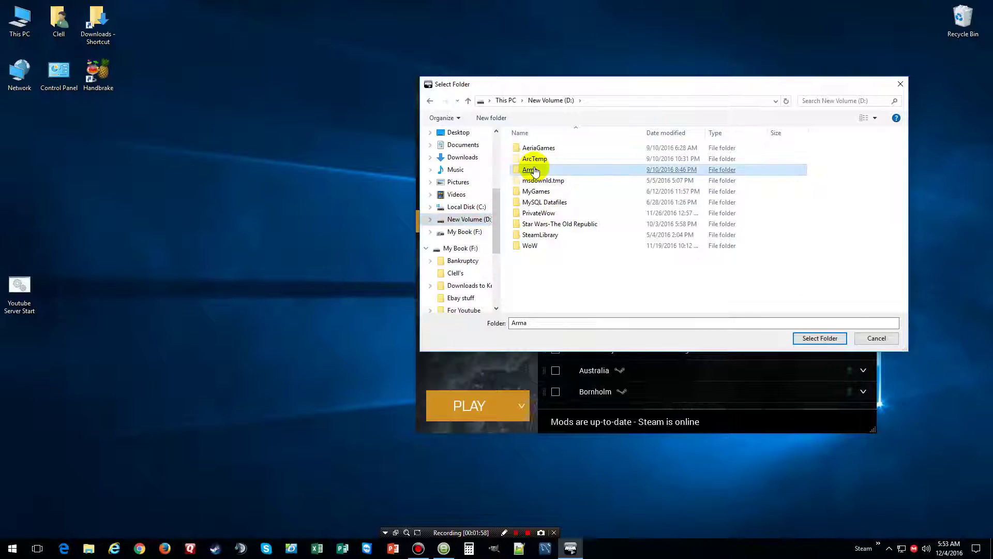
{"action": "double_click", "coordinate": [534, 171]}
{"action": "left_click", "coordinate": [538, 170]}
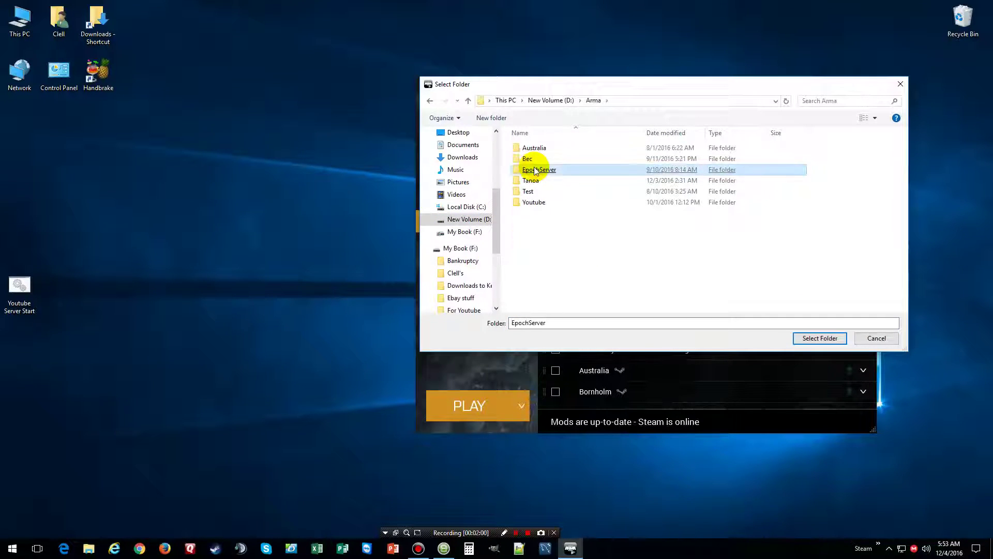
{"action": "left_click", "coordinate": [434, 100]}
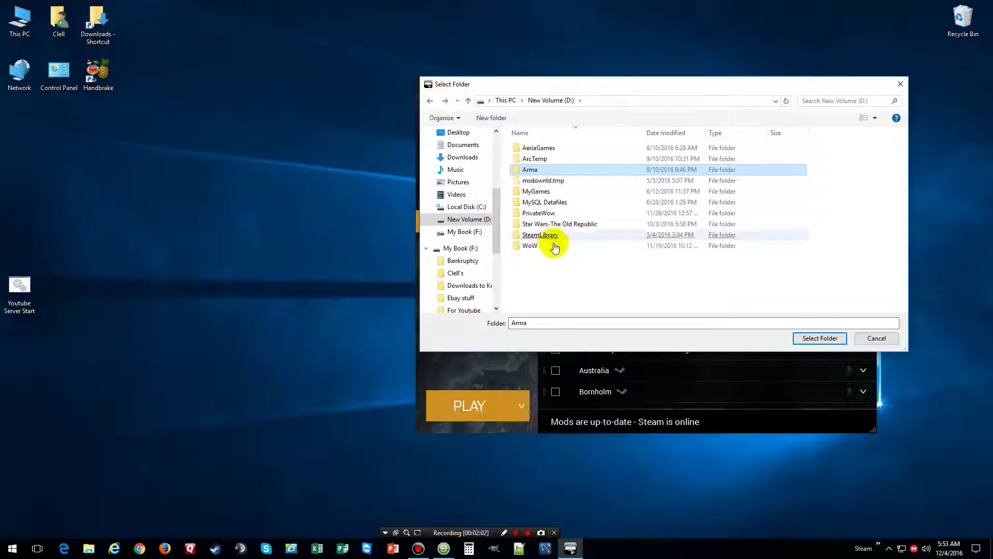
- Browse back to the Arma 3 folder through SteamLibrary, steamapps and common on drive D:
{"action": "double_click", "coordinate": [551, 240]}
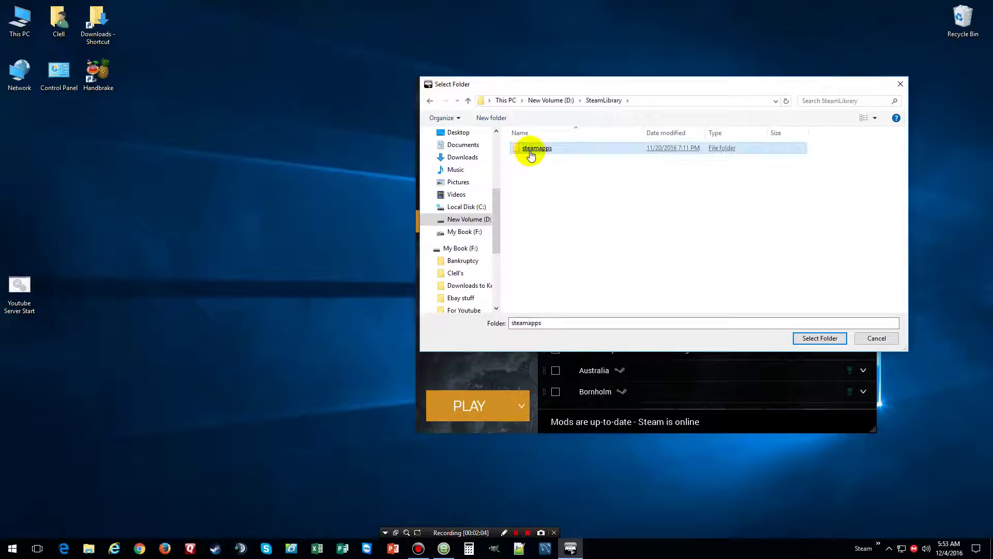
{"action": "double_click", "coordinate": [537, 148]}
{"action": "left_click", "coordinate": [535, 149]}
{"action": "double_click", "coordinate": [534, 150]}
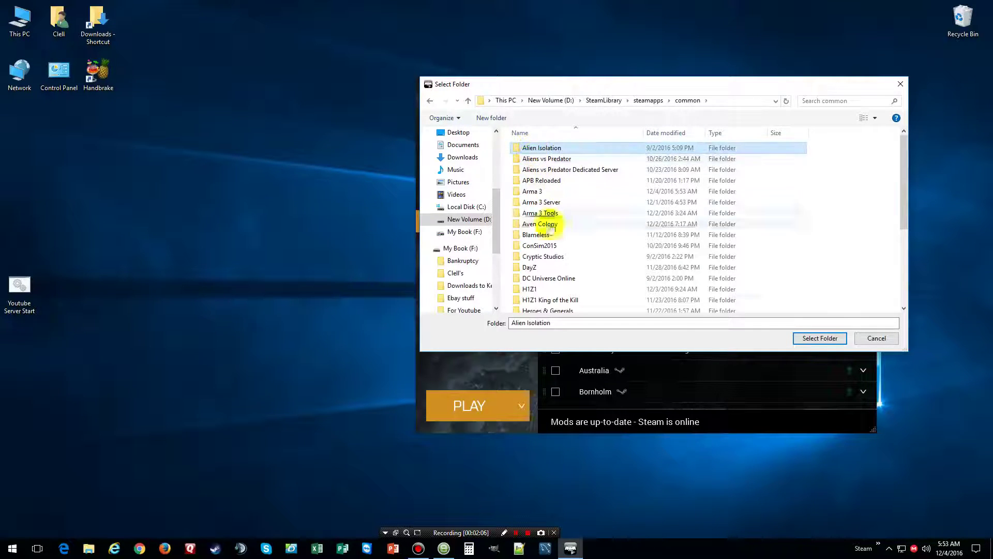
{"action": "left_click", "coordinate": [533, 193]}
{"action": "double_click", "coordinate": [533, 194]}
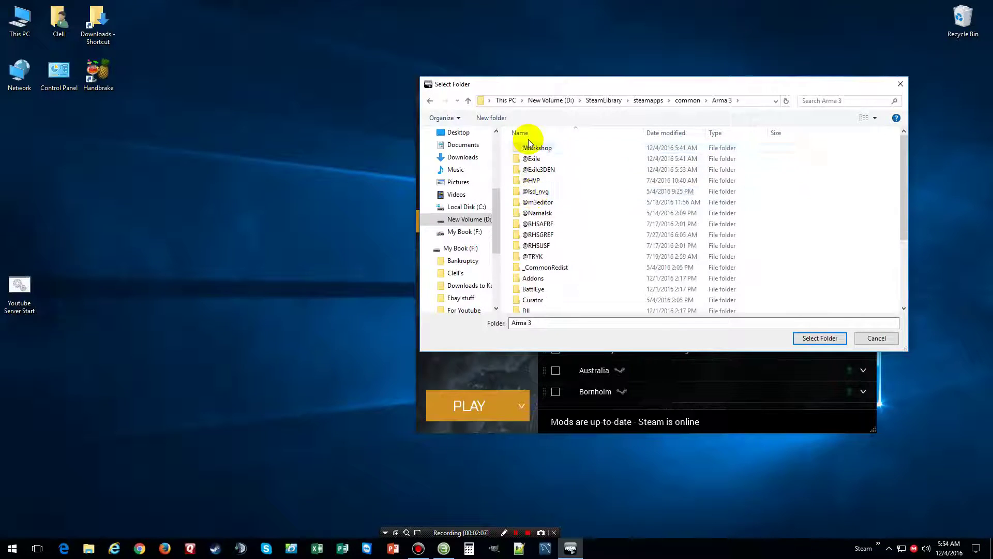
{"action": "left_click", "coordinate": [533, 167]}
{"action": "double_click", "coordinate": [533, 167]}
{"action": "left_click", "coordinate": [821, 339]}
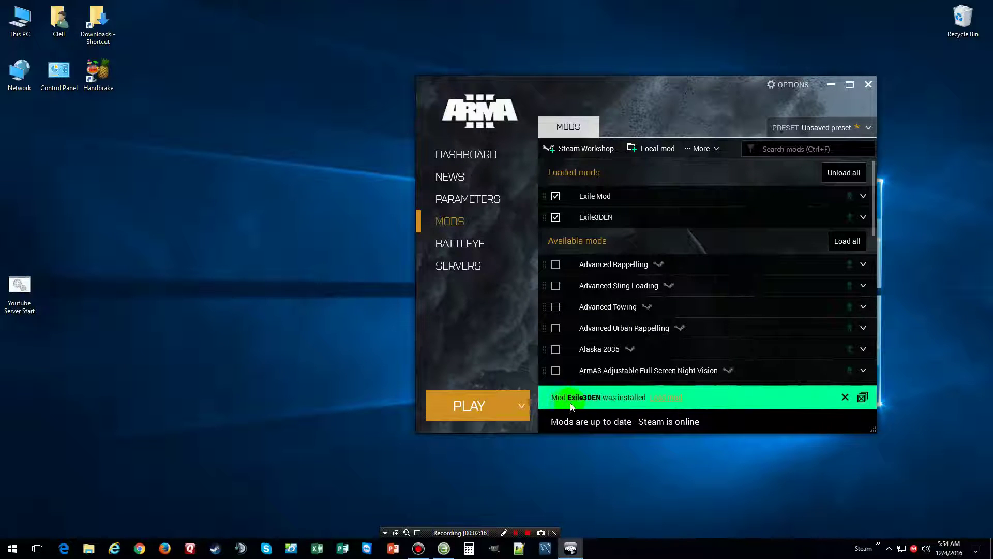
{"action": "left_click", "coordinate": [655, 402]}
{"action": "left_click", "coordinate": [608, 57]}
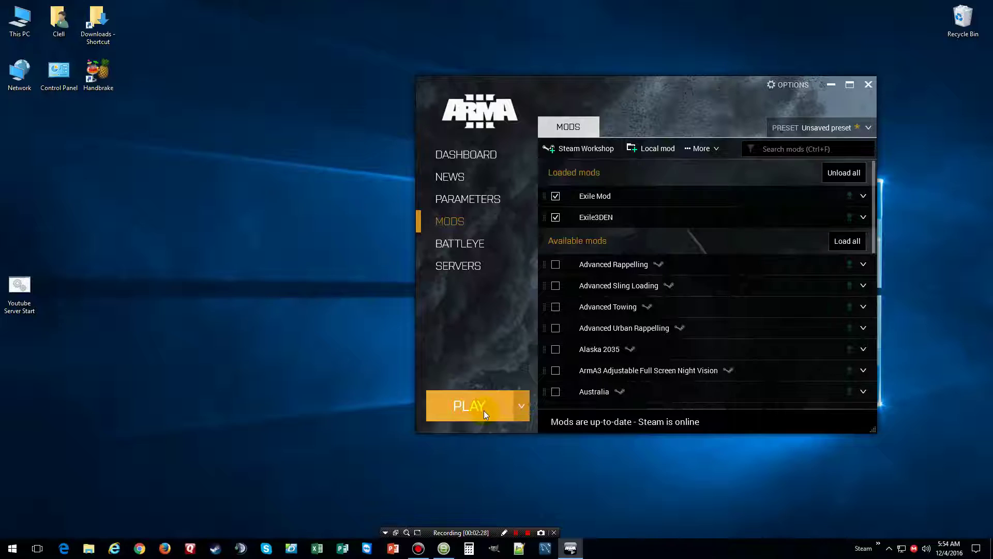
- Launch Arma 3 with the loaded mods and open the Tanoa map in the editor
{"action": "left_click", "coordinate": [492, 438]}
{"action": "left_click", "coordinate": [470, 250]}
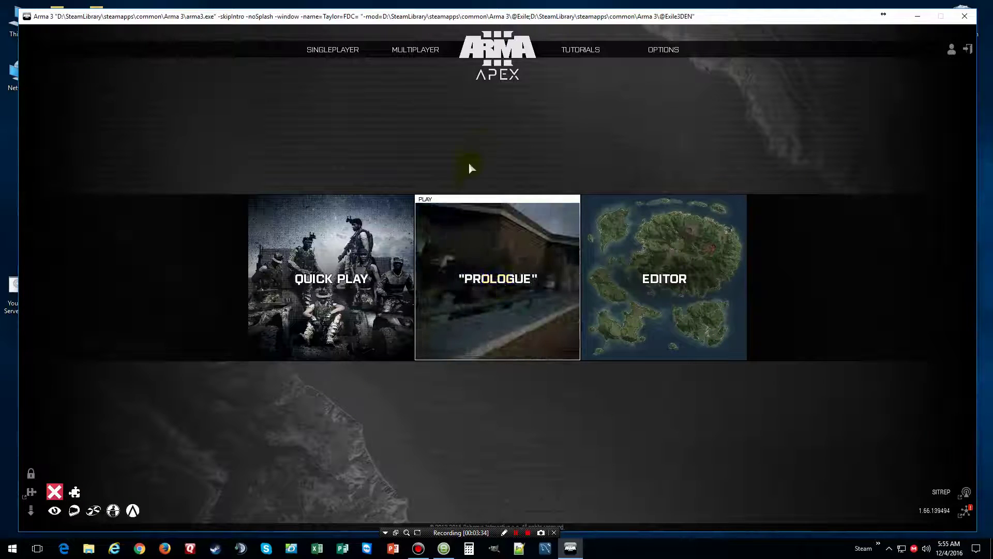
{"action": "left_click", "coordinate": [661, 308]}
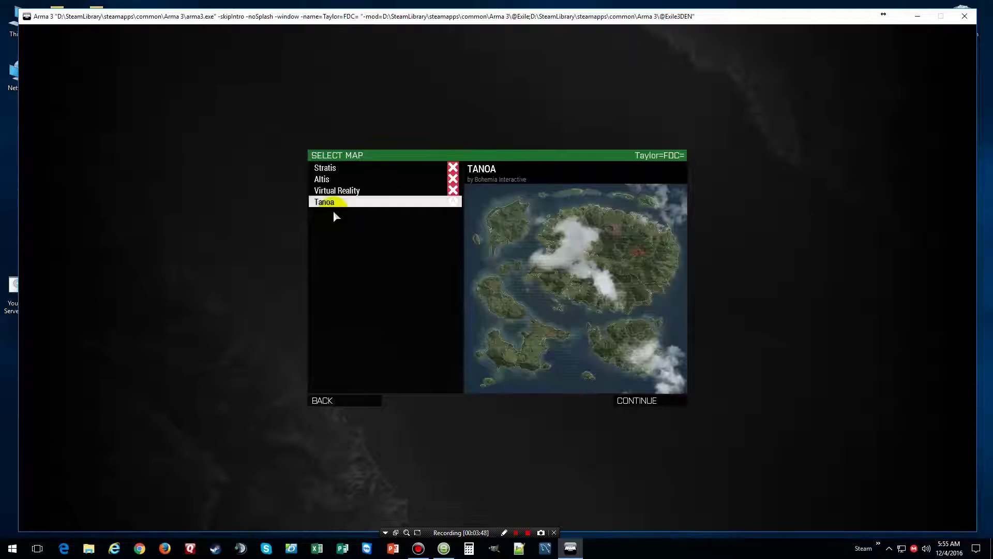
{"action": "left_click", "coordinate": [631, 401]}
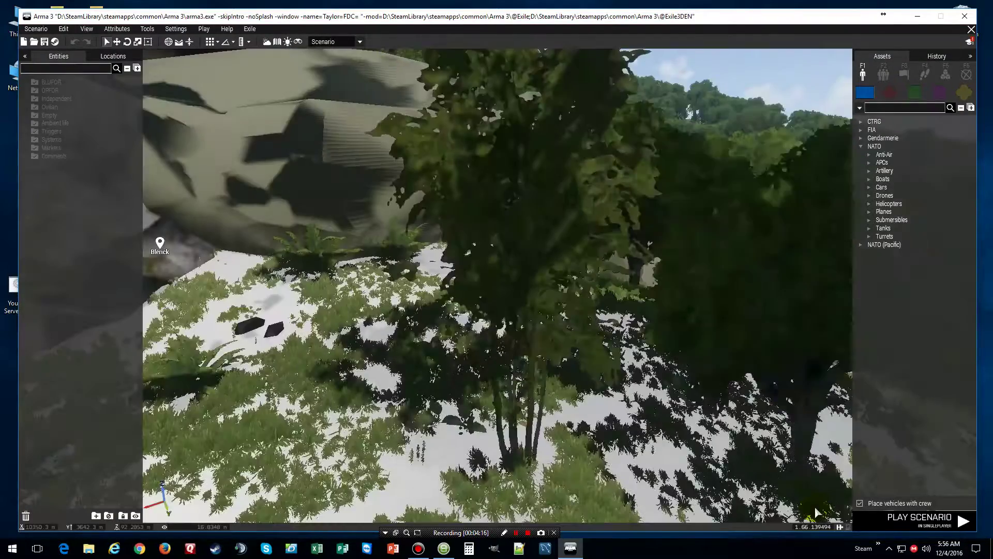
- Find Yani Islets on the map and send the editor camera to the village on its southern beach
{"action": "key", "text": "m"}
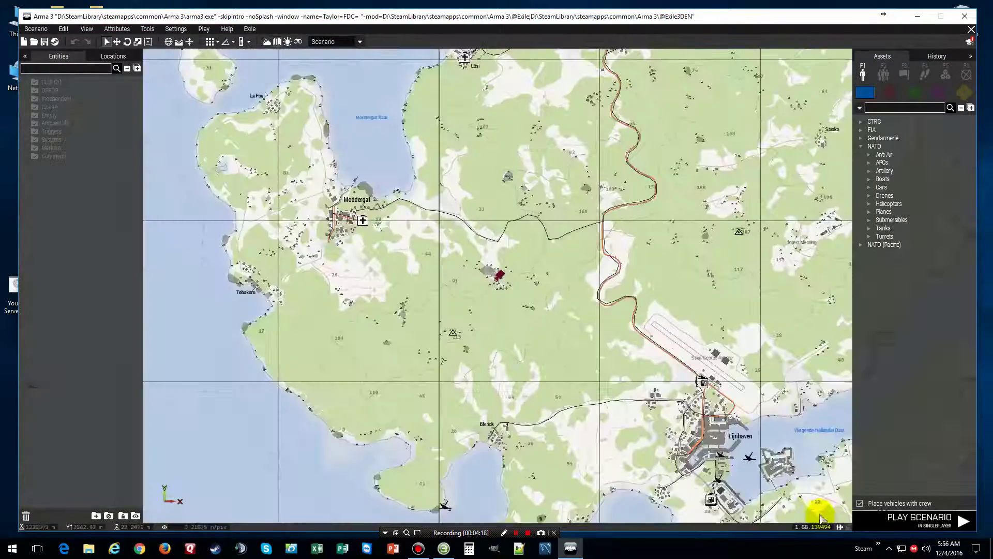
{"action": "scroll", "coordinate": [687, 337], "scroll_direction": "up", "scroll_amount": 3}
{"action": "scroll", "coordinate": [686, 338], "scroll_direction": "down", "scroll_amount": 1}
{"action": "right_click_drag", "start_coordinate": [681, 328], "coordinate": [539, 147]}
{"action": "scroll", "coordinate": [428, 311], "scroll_direction": "down", "scroll_amount": 3}
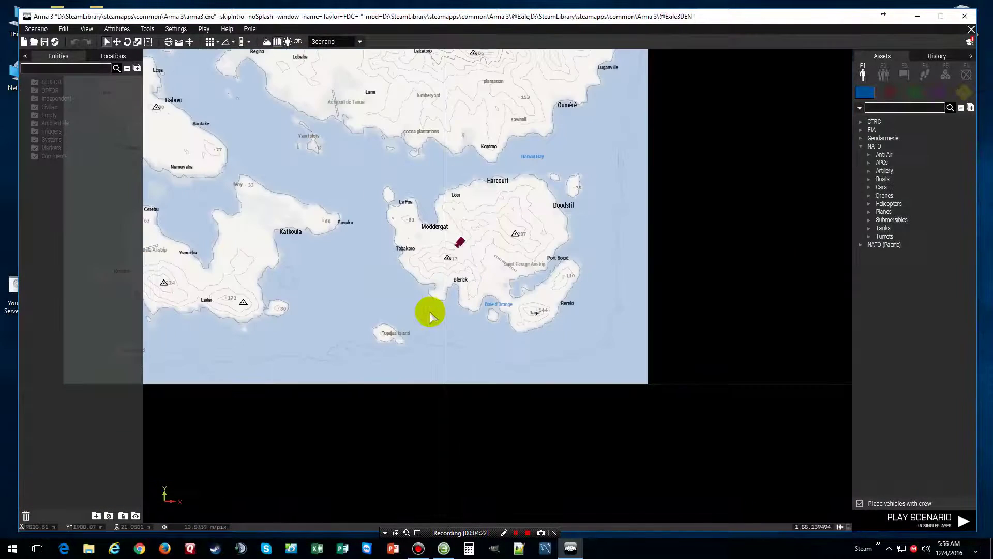
{"action": "scroll", "coordinate": [346, 212], "scroll_direction": "down", "scroll_amount": 1}
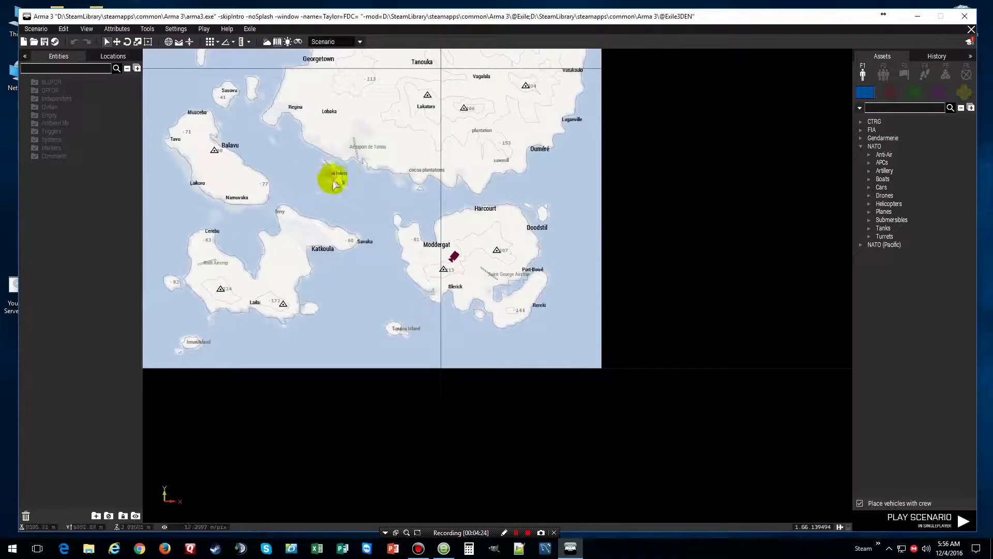
{"action": "scroll", "coordinate": [332, 178], "scroll_direction": "up", "scroll_amount": 6}
{"action": "scroll", "coordinate": [399, 261], "scroll_direction": "up", "scroll_amount": 4}
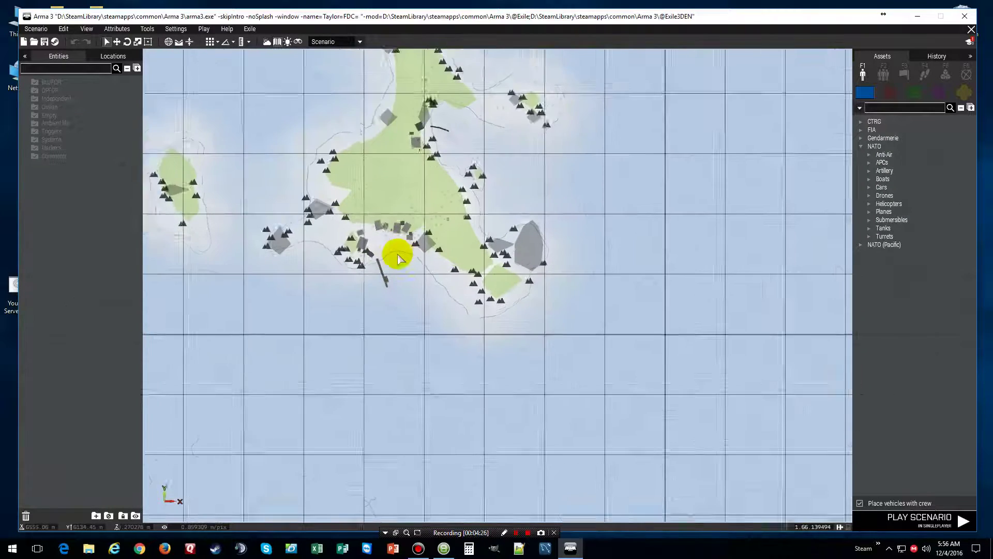
{"action": "right_click", "coordinate": [376, 245]}
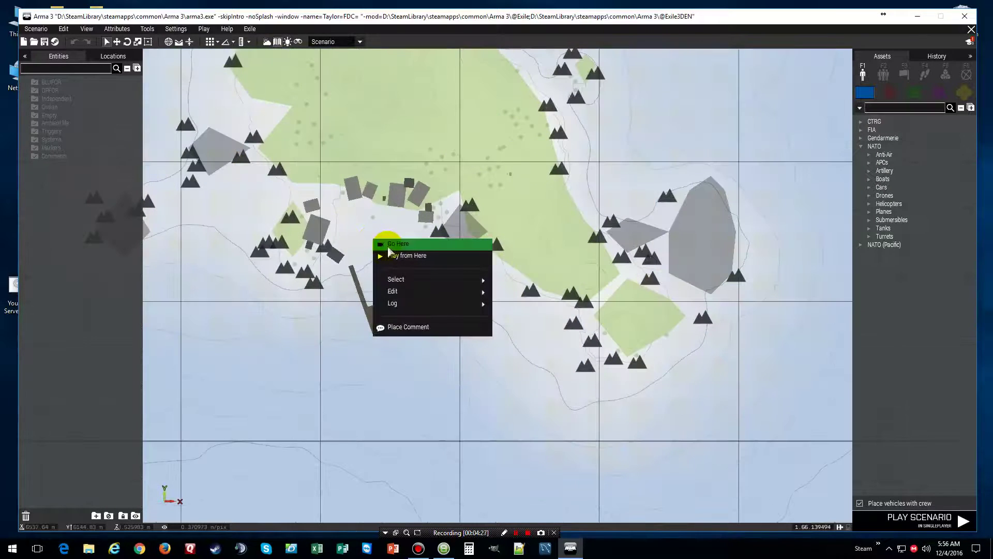
{"action": "left_click", "coordinate": [387, 245]}
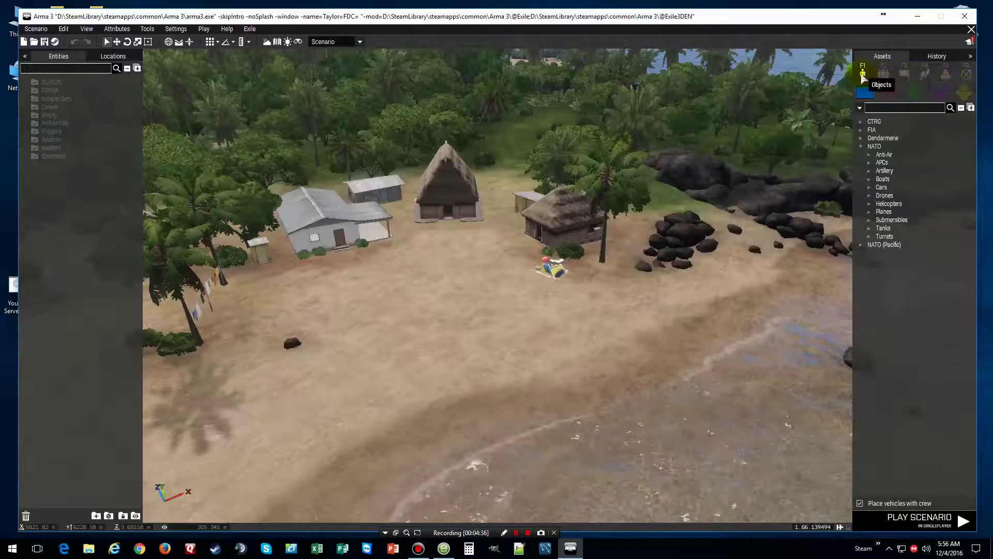
- Look through the groups, triggers, waypoints, systems and markers asset categories and return to objects
{"action": "left_click", "coordinate": [883, 74]}
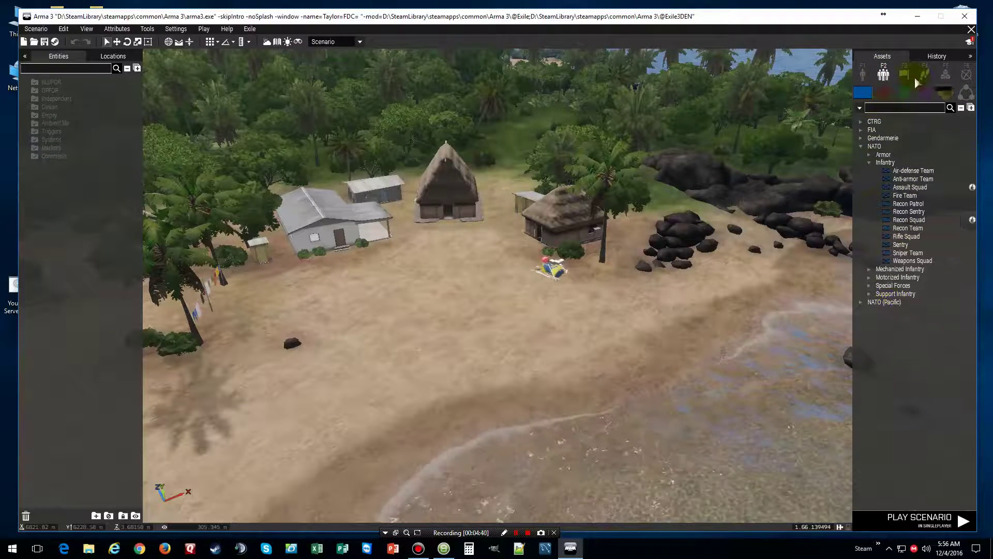
{"action": "left_click", "coordinate": [909, 76]}
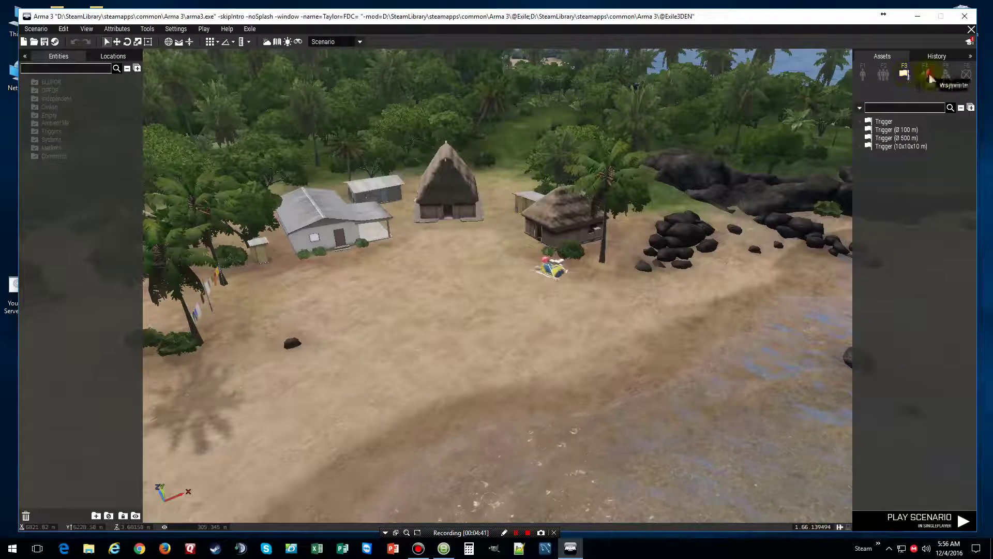
{"action": "left_click", "coordinate": [930, 77]}
{"action": "left_click", "coordinate": [946, 75]}
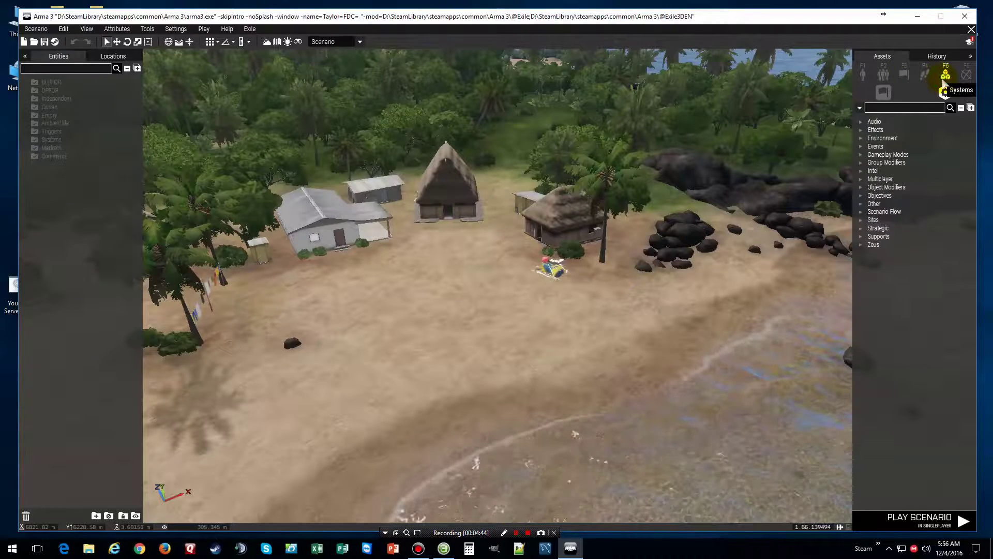
{"action": "left_click", "coordinate": [967, 75]}
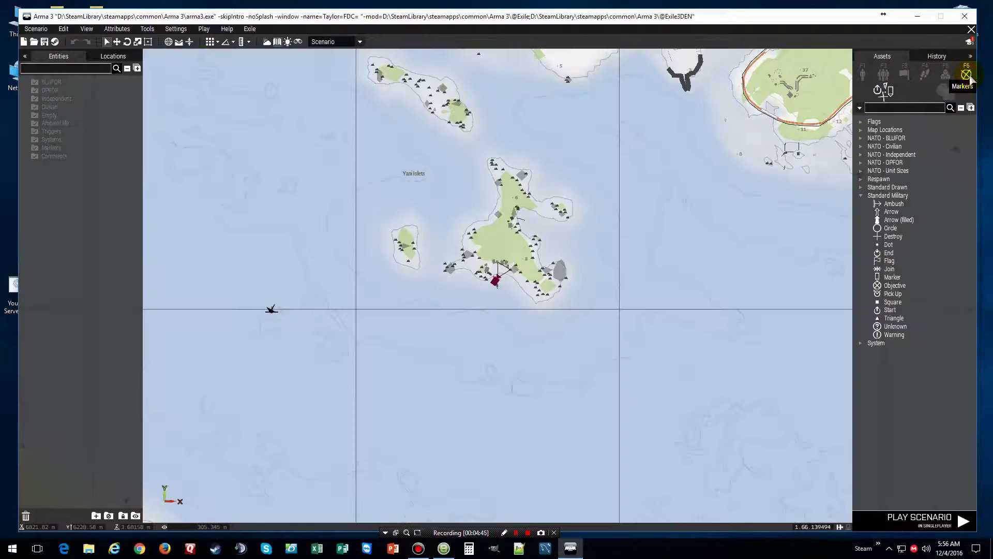
{"action": "left_click", "coordinate": [946, 75]}
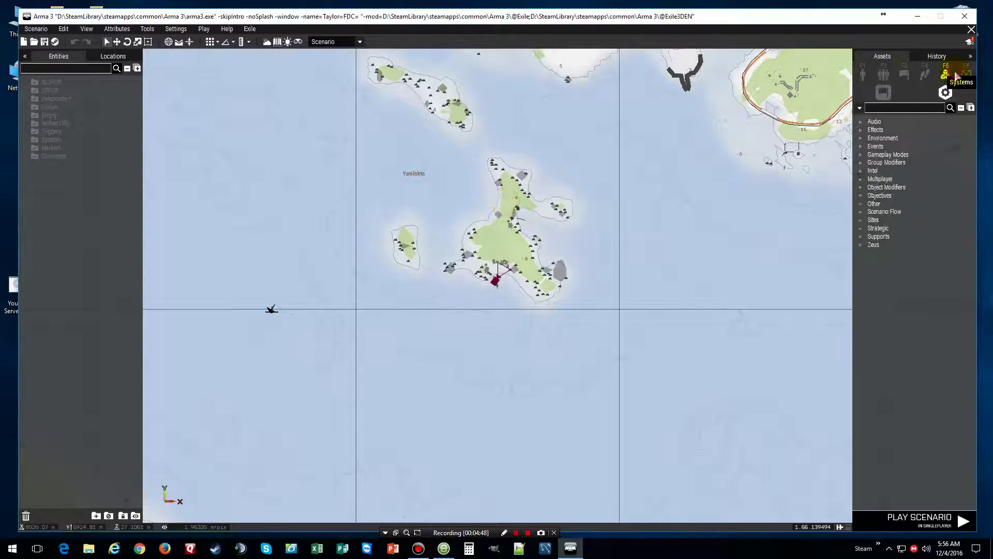
{"action": "left_click", "coordinate": [863, 75]}
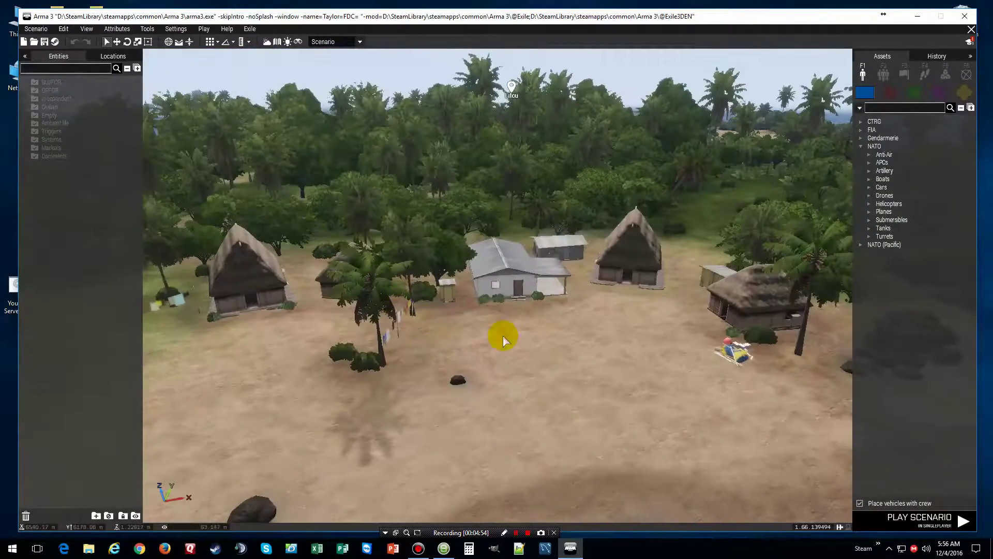
- Place an Empty marker from the System category on the sand in front of the village houses
{"action": "double_click", "coordinate": [543, 353]}
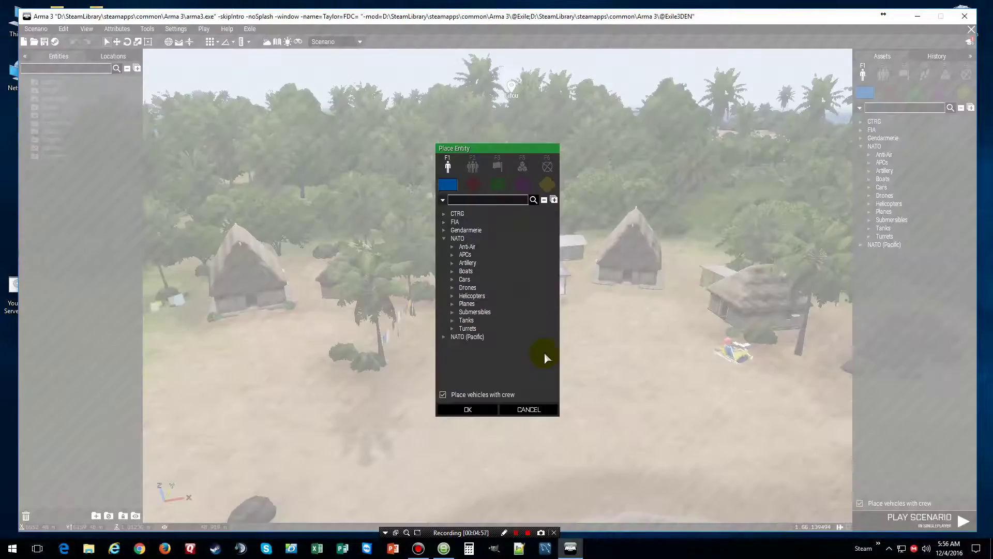
{"action": "left_click", "coordinate": [547, 167]}
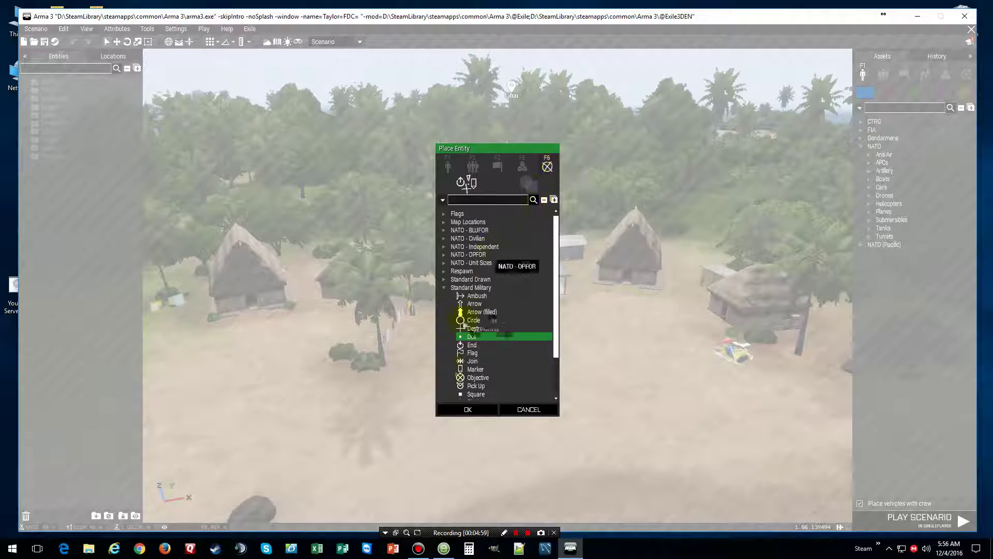
{"action": "scroll", "coordinate": [478, 310], "scroll_direction": "down", "scroll_amount": 2}
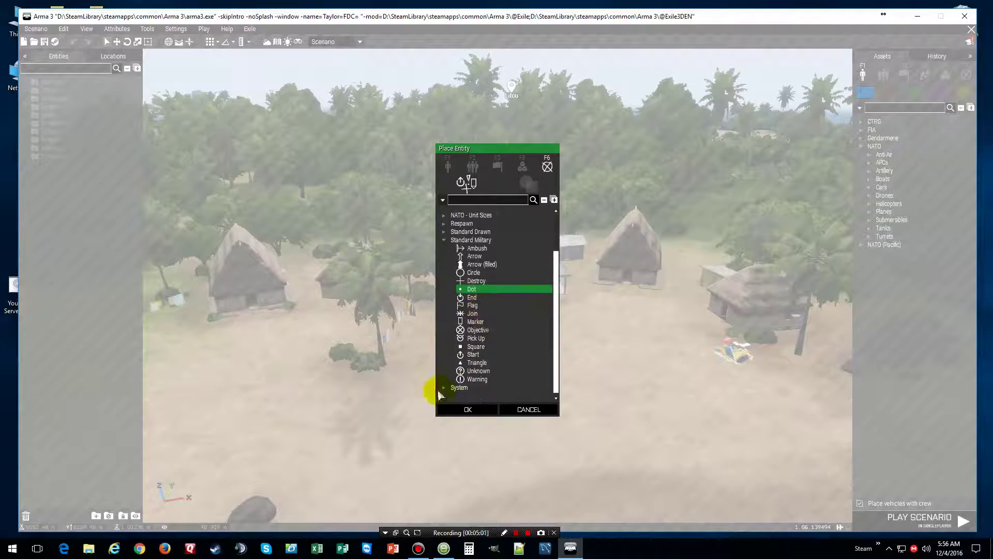
{"action": "left_click", "coordinate": [444, 388]}
{"action": "left_click", "coordinate": [475, 397]}
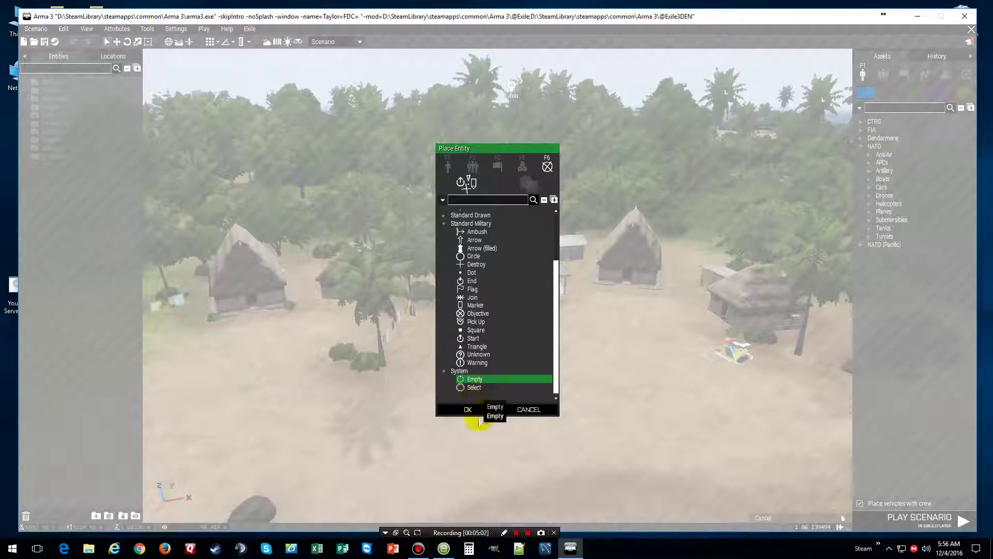
{"action": "left_click", "coordinate": [469, 409]}
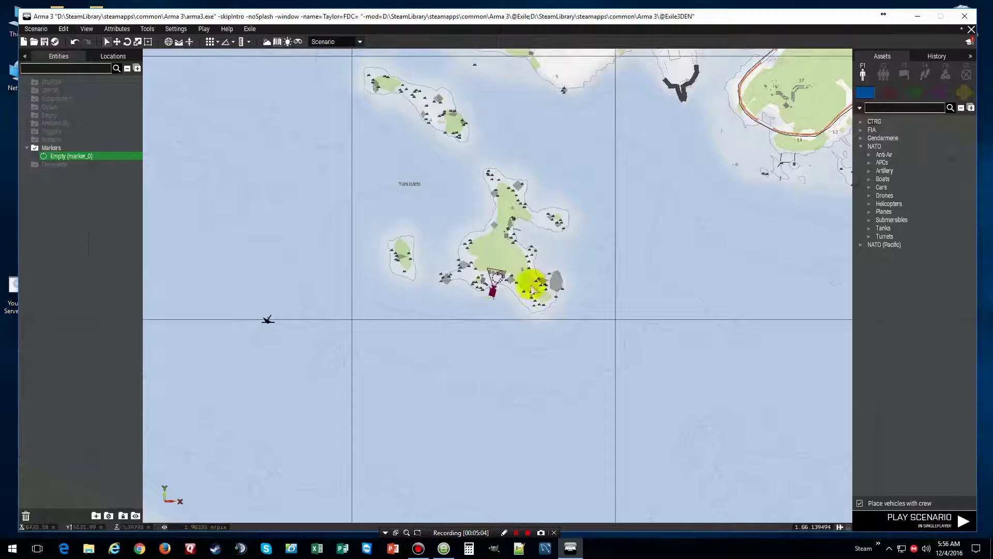
- Examine the Exile zone and icon options in the Empty marker's attributes, then close them without changes
{"action": "scroll", "coordinate": [503, 275], "scroll_direction": "up", "scroll_amount": 5}
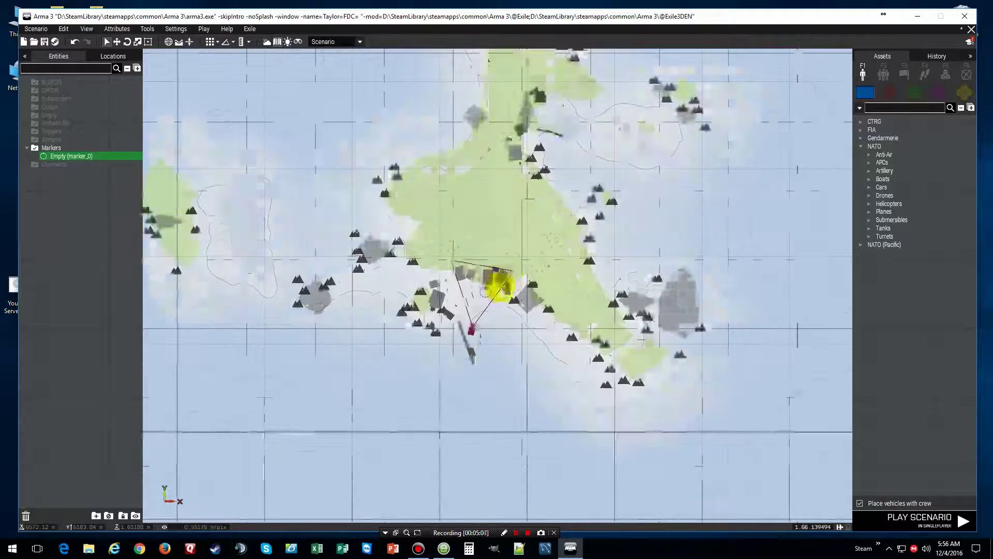
{"action": "double_click", "coordinate": [485, 294]}
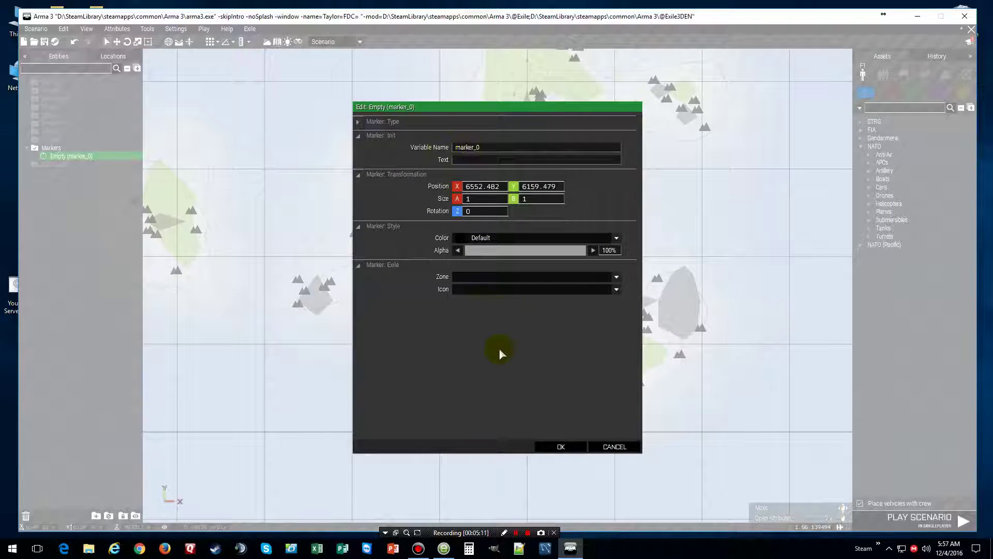
{"action": "left_click", "coordinate": [477, 280]}
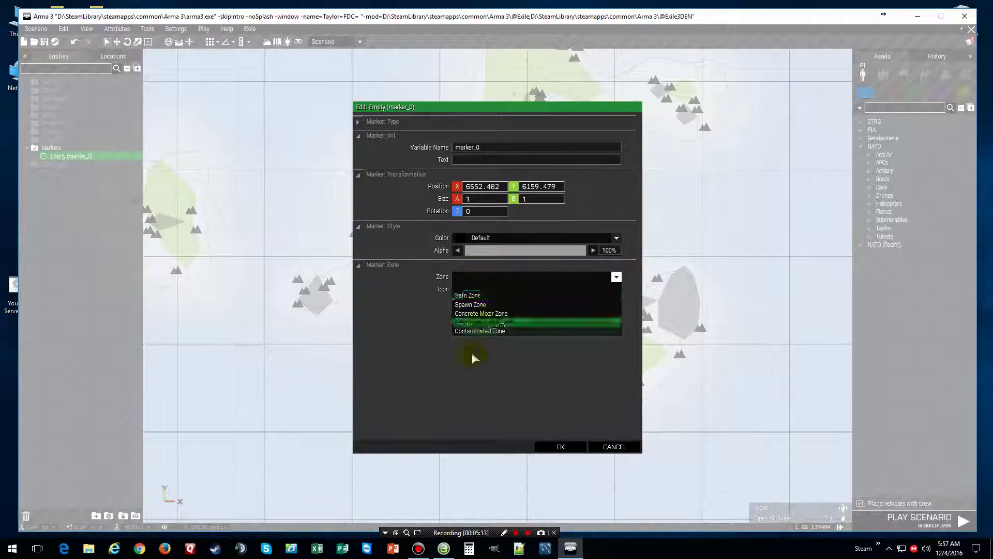
{"action": "left_click", "coordinate": [443, 291]}
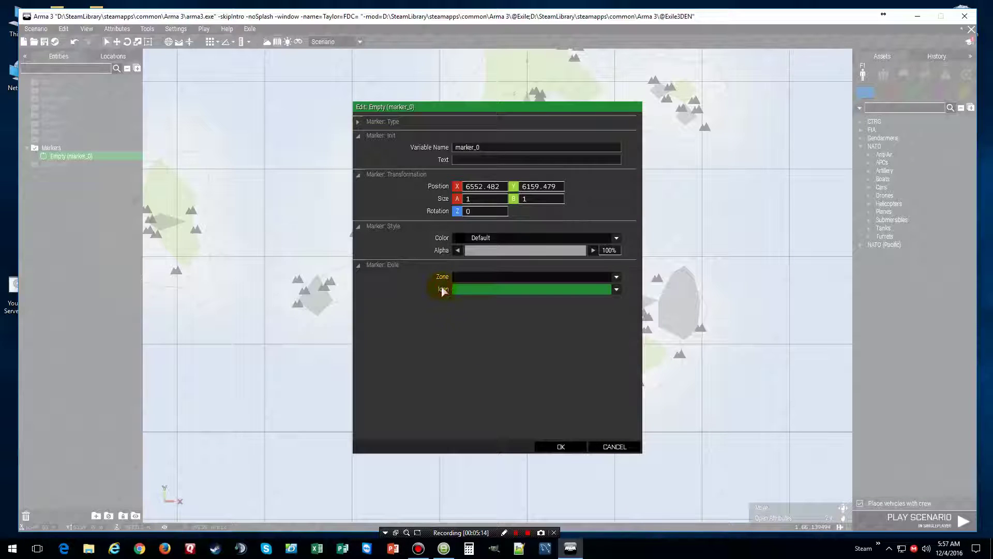
{"action": "left_click", "coordinate": [458, 290]}
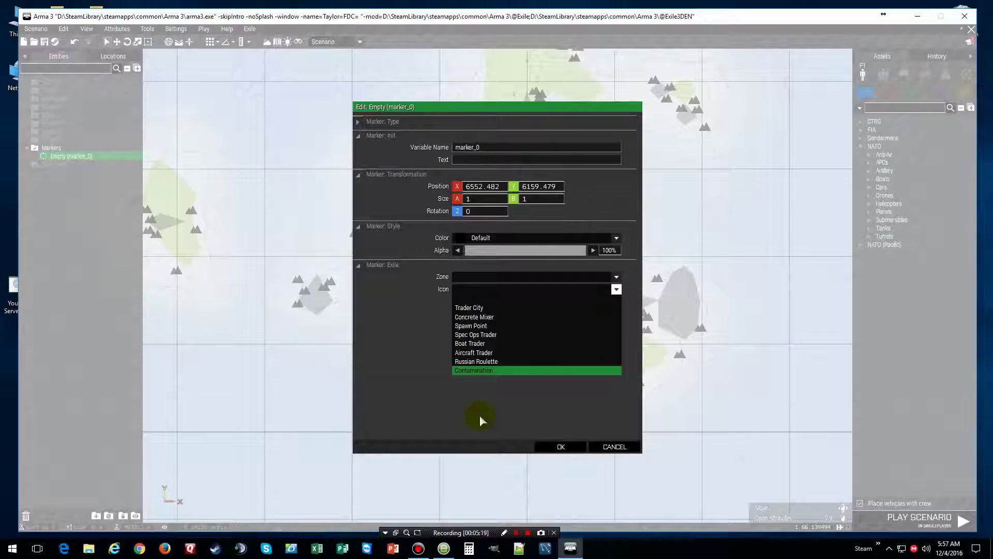
{"action": "left_click", "coordinate": [612, 448]}
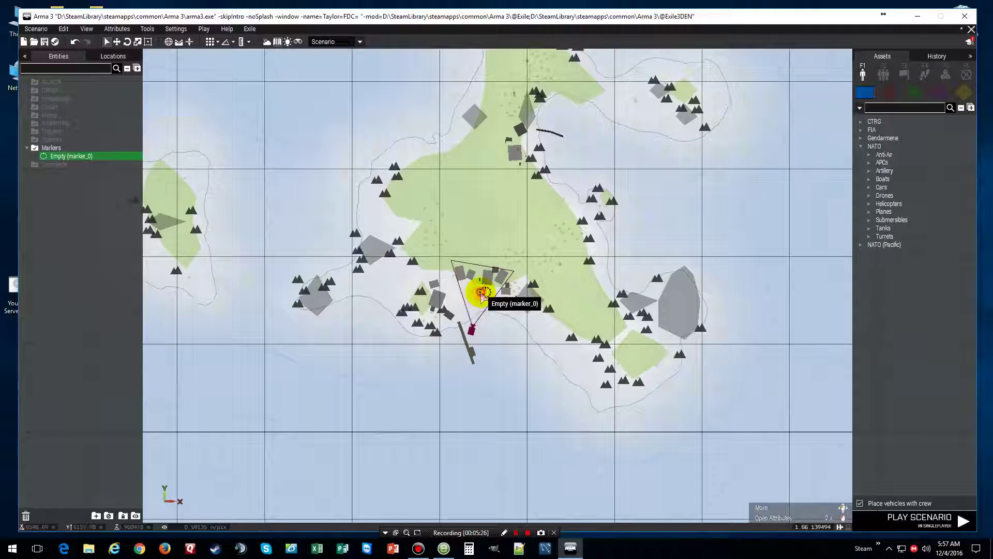
- Delete the Empty marker from the village beach and return to the 3D view
{"action": "key", "text": "Delete"}
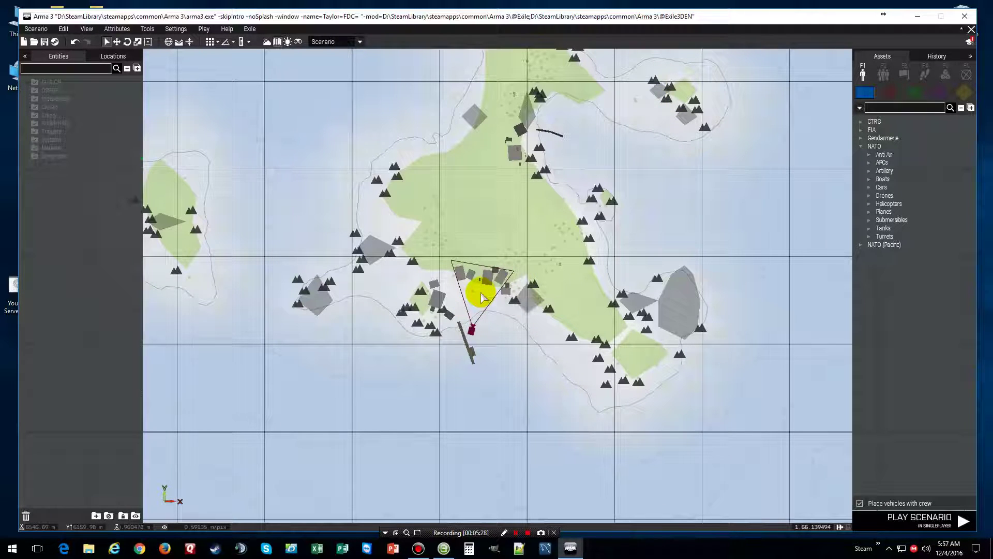
{"action": "key", "text": "m"}
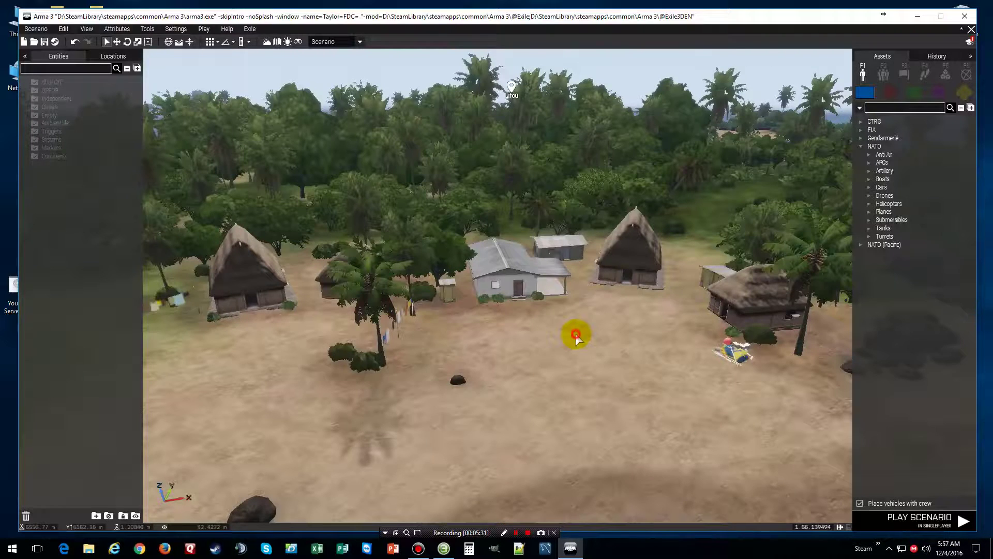
- Open entity placement on the sand before the village houses and look through the Independent, BLUFOR and OPFOR objects
{"action": "double_click", "coordinate": [576, 336]}
{"action": "left_click", "coordinate": [450, 167]}
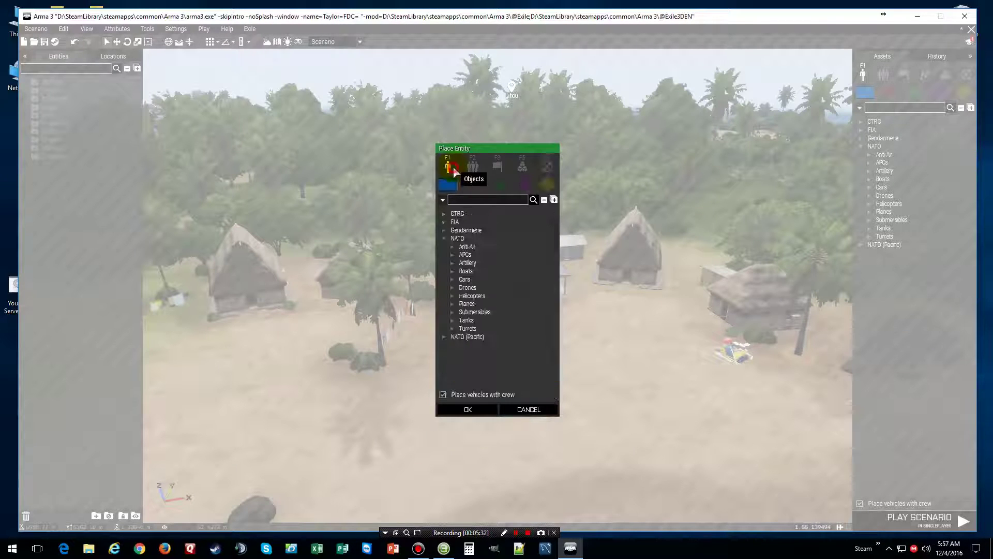
{"action": "left_click", "coordinate": [494, 192]}
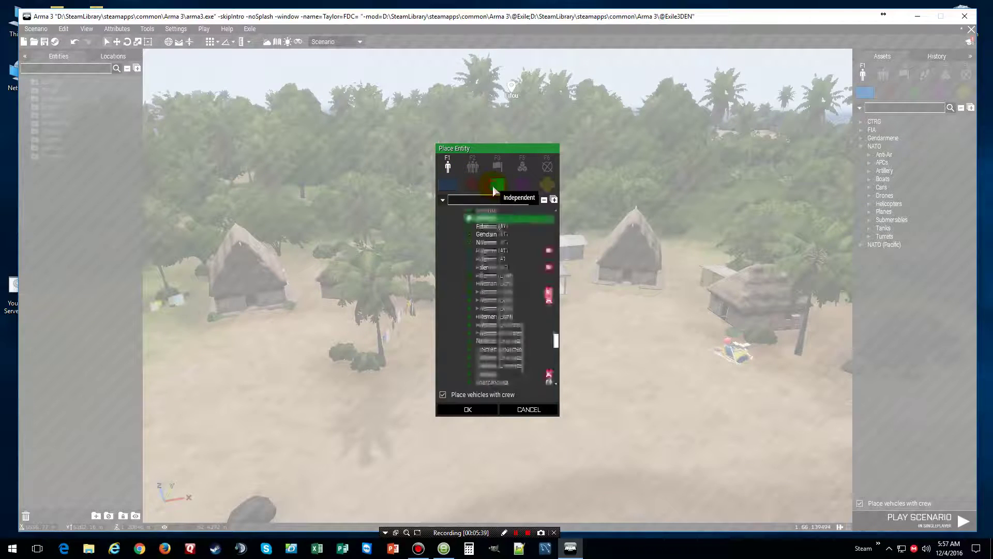
{"action": "left_click", "coordinate": [448, 184]}
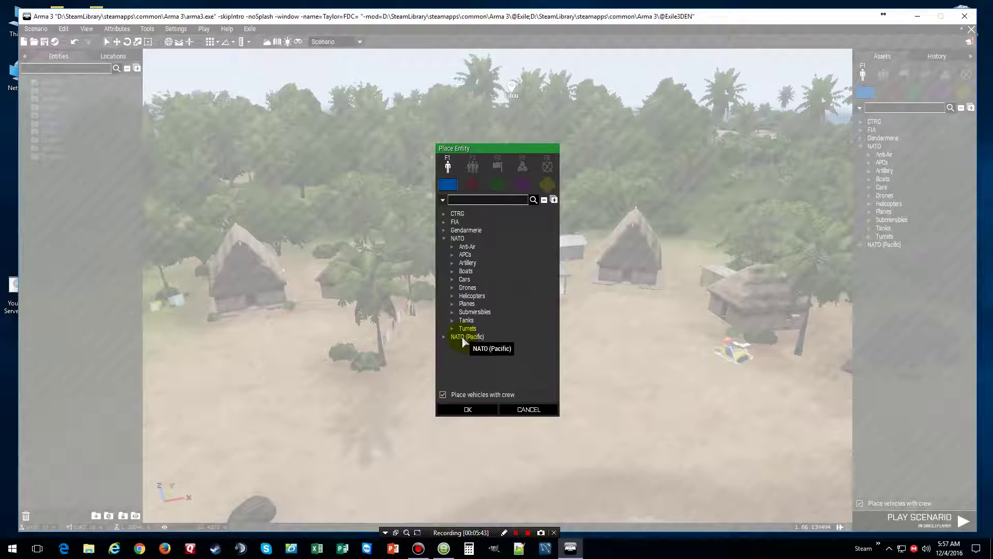
{"action": "left_click", "coordinate": [471, 184]}
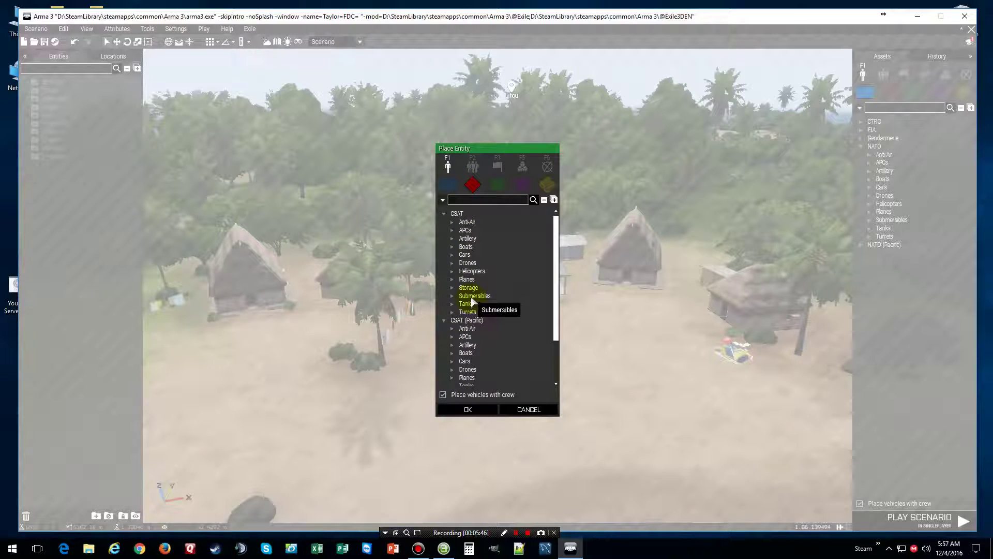
- Examine the OPFOR factions CSAT, CSAT (Pacific) and FIA, including the FIA men and CSAT (Pacific) Anti-Air units
{"action": "left_click", "coordinate": [450, 214]}
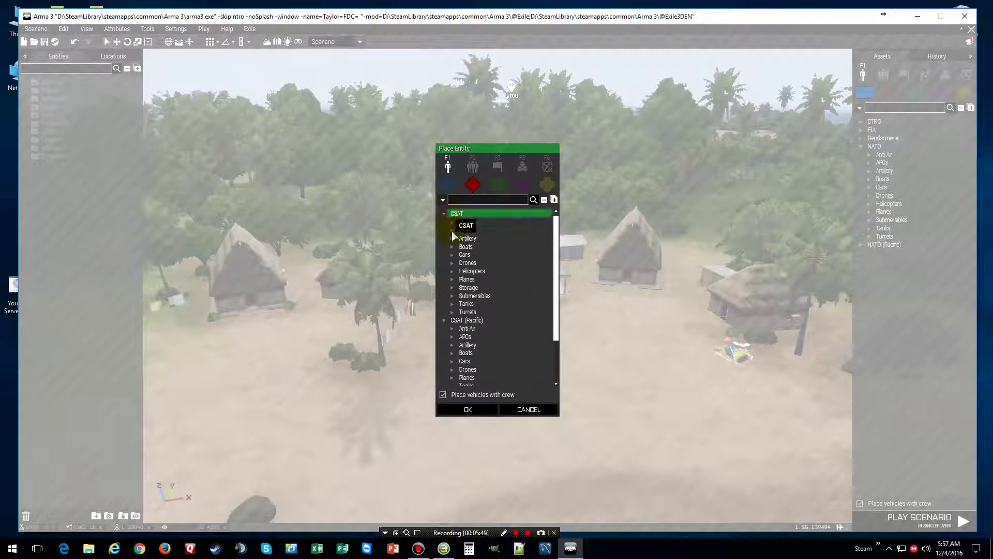
{"action": "left_click", "coordinate": [444, 213]}
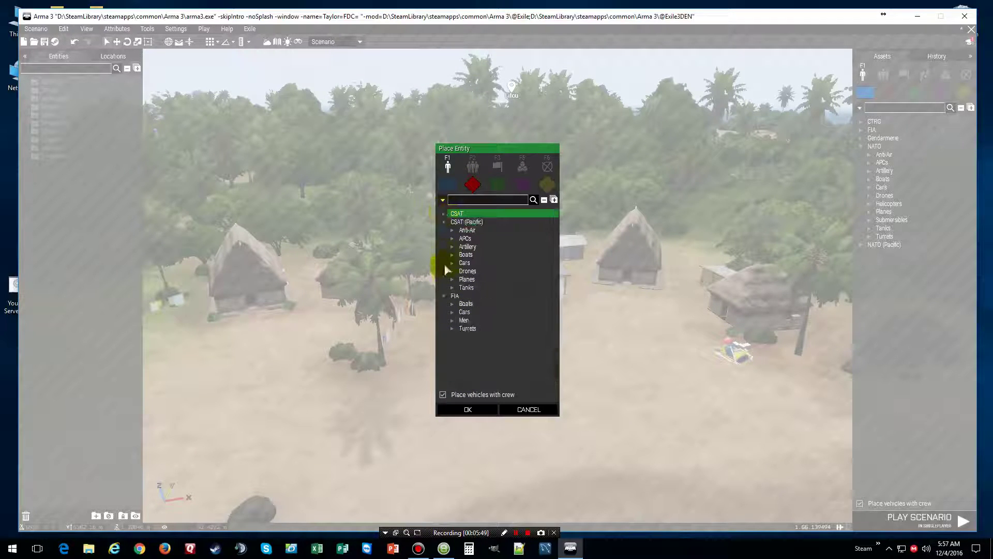
{"action": "left_click", "coordinate": [444, 222]}
{"action": "left_click", "coordinate": [444, 231]}
{"action": "left_click", "coordinate": [444, 230]}
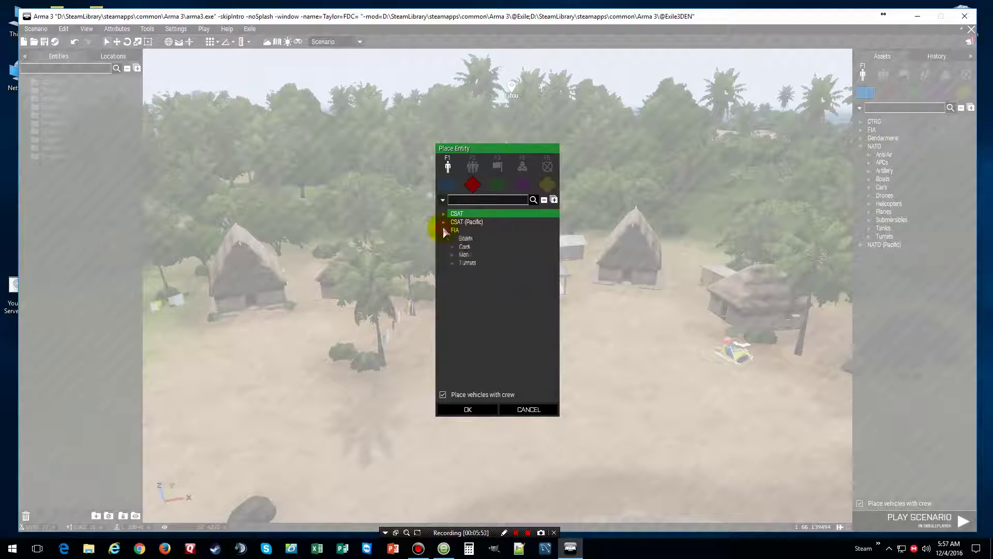
{"action": "left_click", "coordinate": [454, 254]}
{"action": "left_click", "coordinate": [453, 255]}
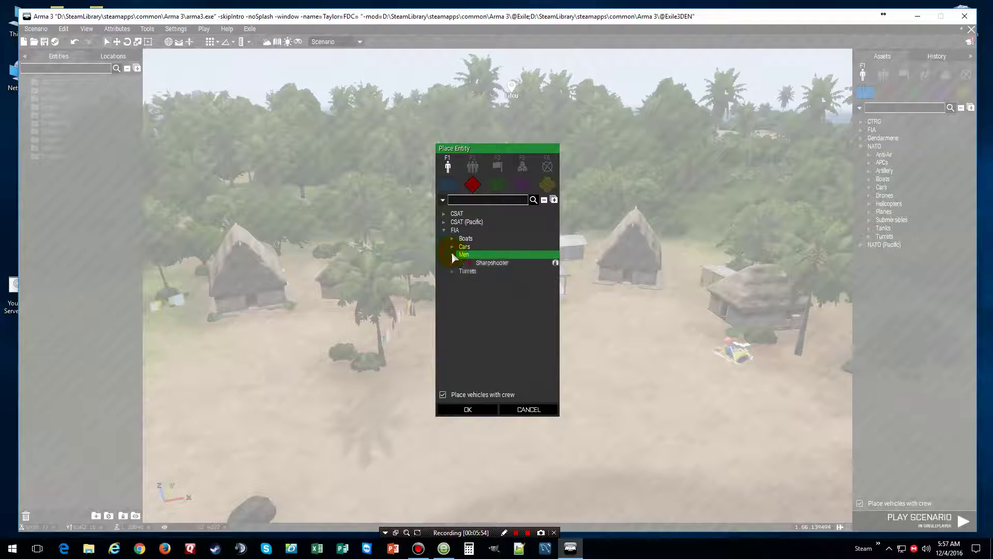
{"action": "left_click", "coordinate": [453, 255]}
{"action": "left_click", "coordinate": [444, 222]}
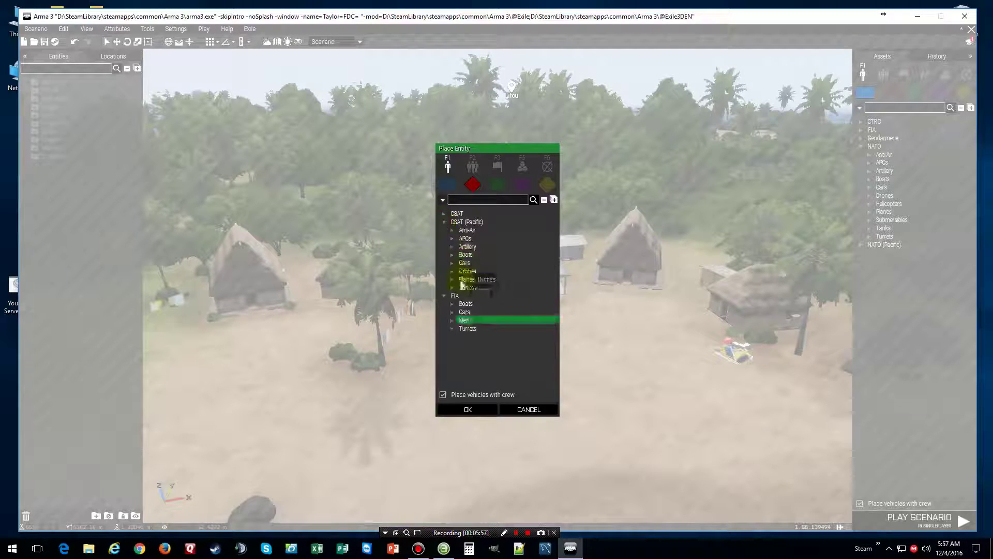
{"action": "left_click", "coordinate": [469, 232]}
{"action": "double_click", "coordinate": [468, 232]}
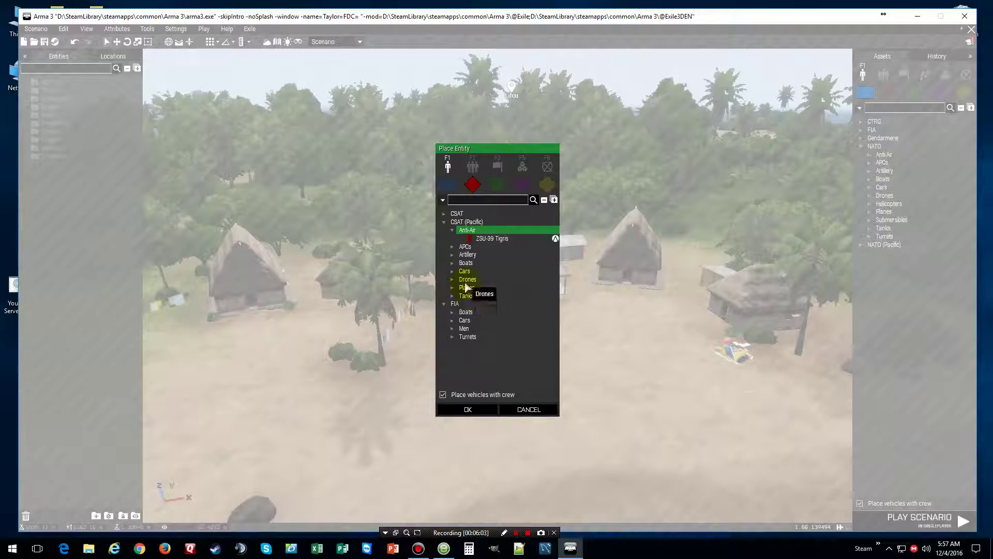
{"action": "left_click", "coordinate": [443, 215]}
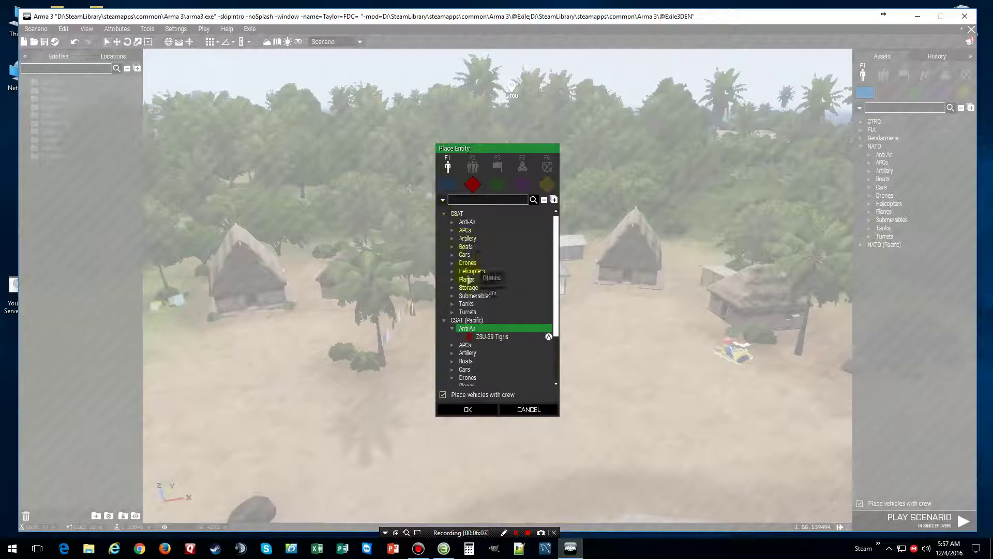
{"action": "left_click", "coordinate": [444, 213]}
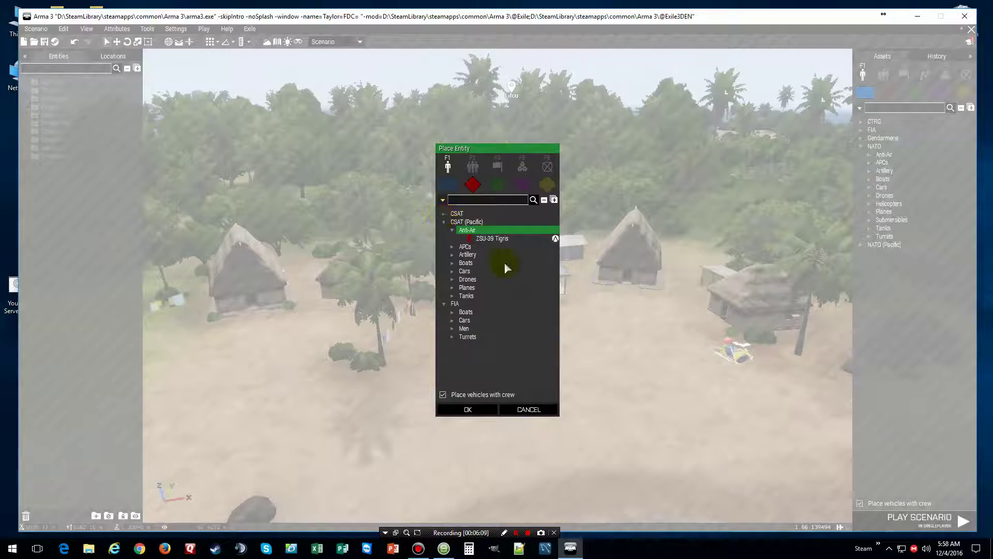
- Try out the Animals module from the Other systems category in front of the houses, and delete it
{"action": "left_click", "coordinate": [524, 167]}
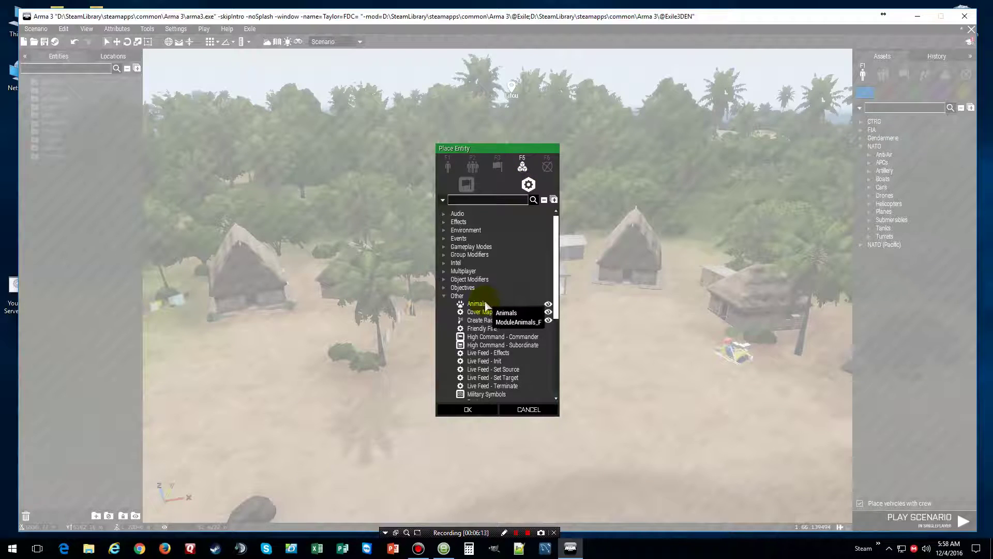
{"action": "left_click", "coordinate": [486, 305]}
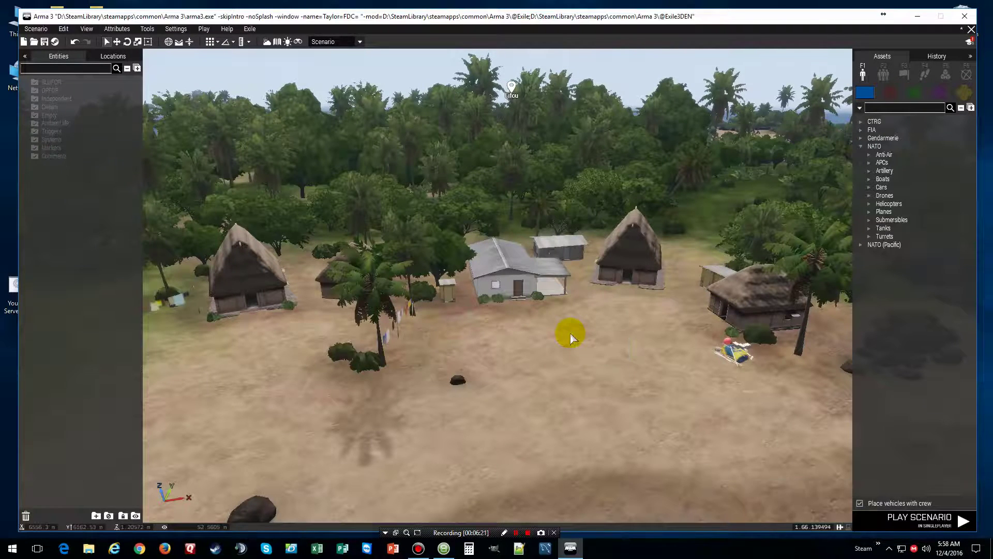
{"action": "key", "text": "Delete"}
- Look through the trigger types available for placement on the sand, and close the selection without placing one
{"action": "double_click", "coordinate": [547, 351]}
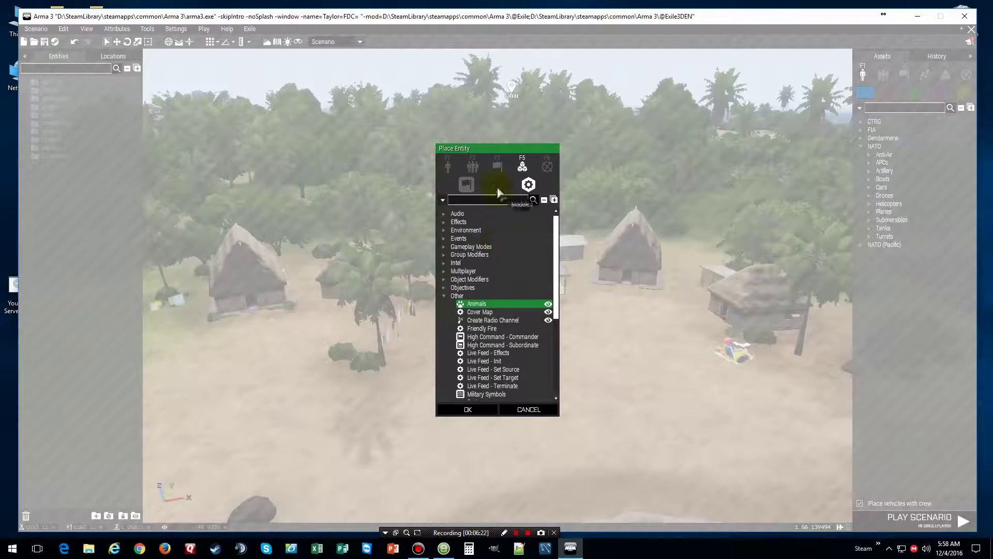
{"action": "left_click", "coordinate": [497, 166]}
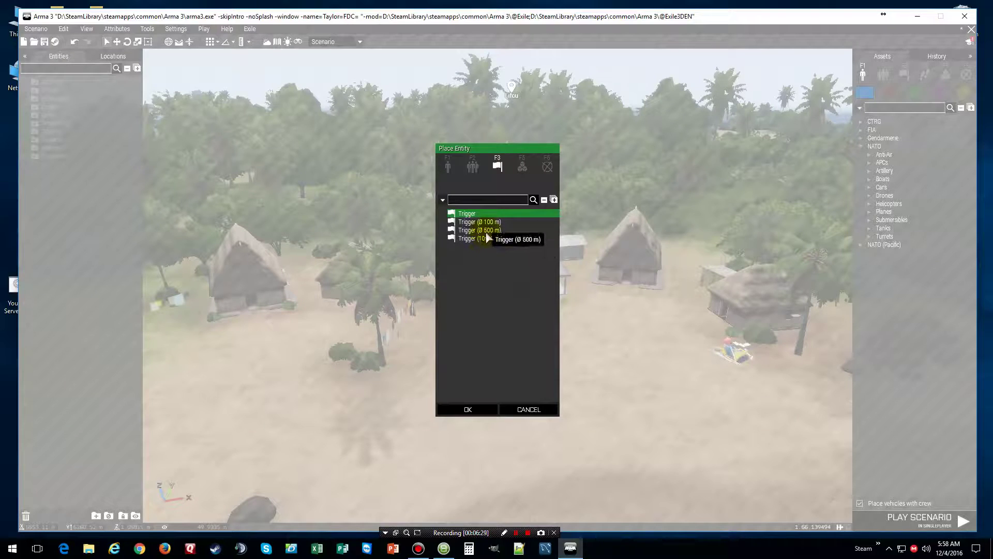
{"action": "left_click", "coordinate": [529, 410]}
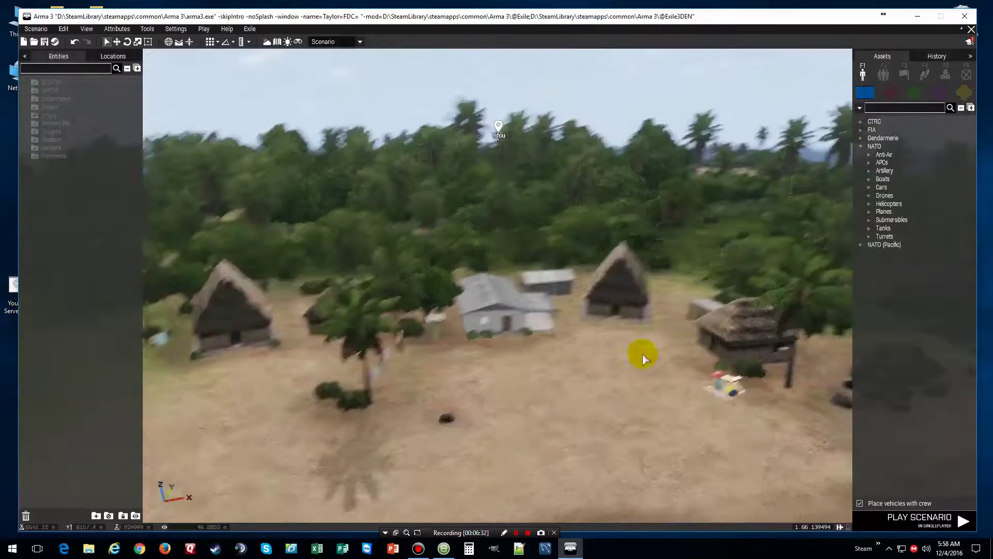
- Send the editor camera to the Koumac location on Tanoa and turn it toward the wooded shore
{"action": "right_click_drag", "start_coordinate": [643, 355], "coordinate": [988, 367]}
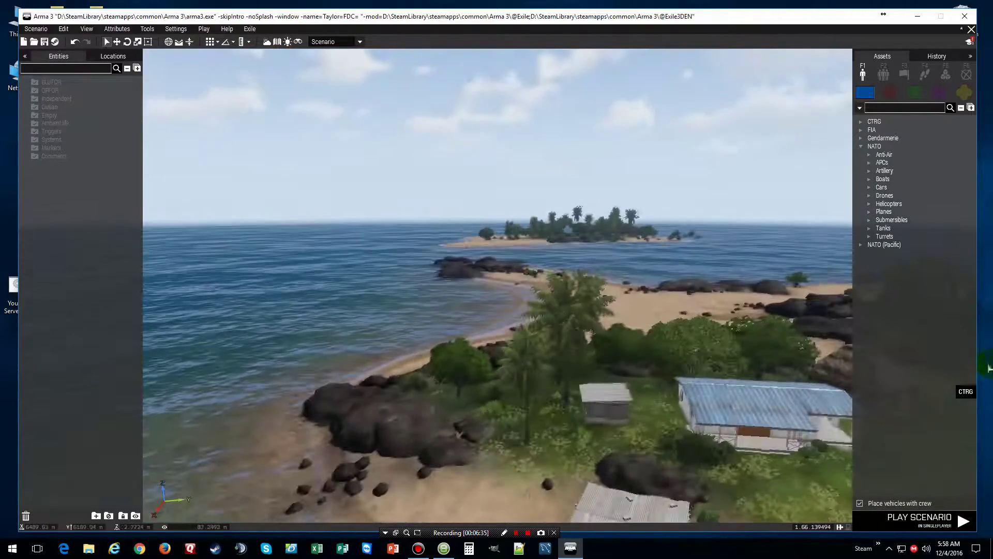
{"action": "left_click", "coordinate": [126, 58]}
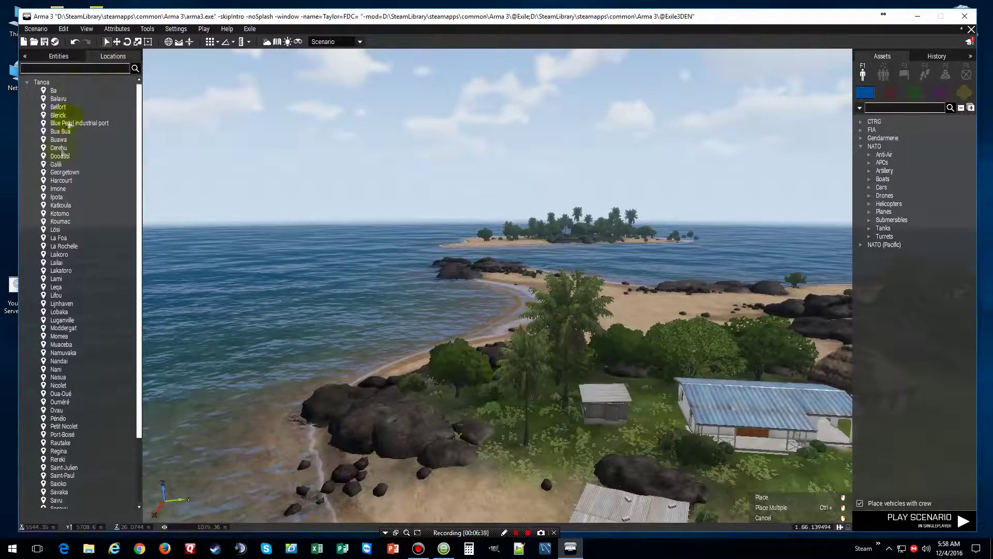
{"action": "double_click", "coordinate": [60, 221]}
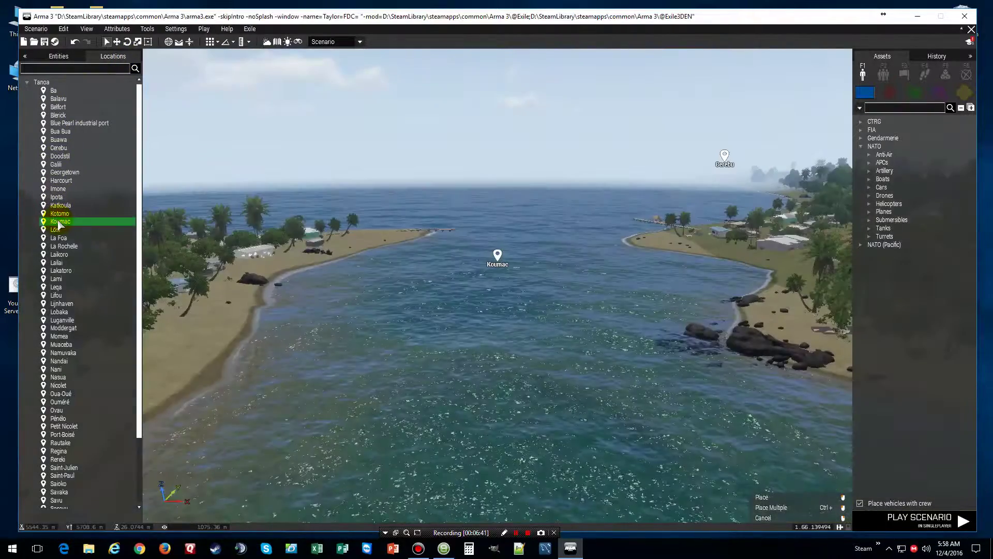
{"action": "right_click_drag", "start_coordinate": [361, 233], "coordinate": [500, 228]}
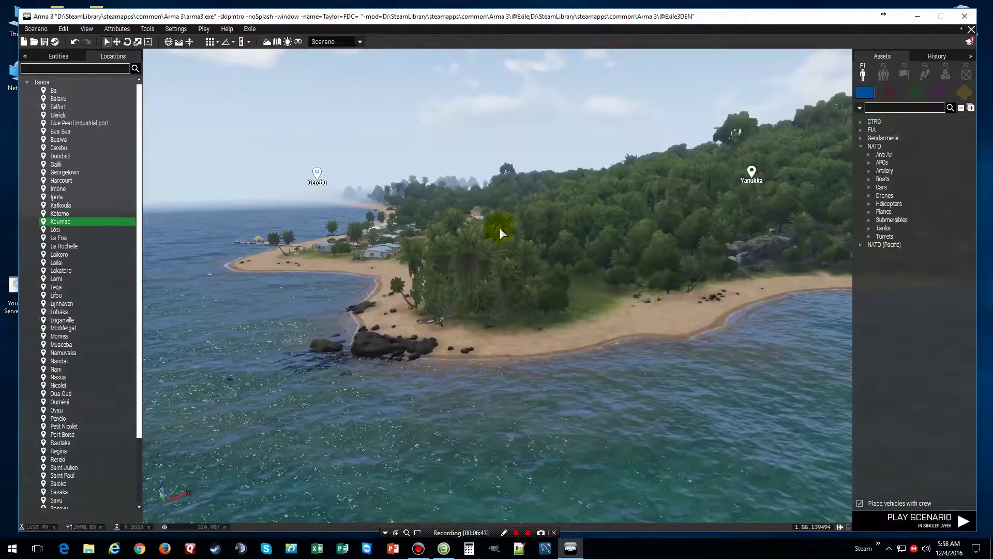